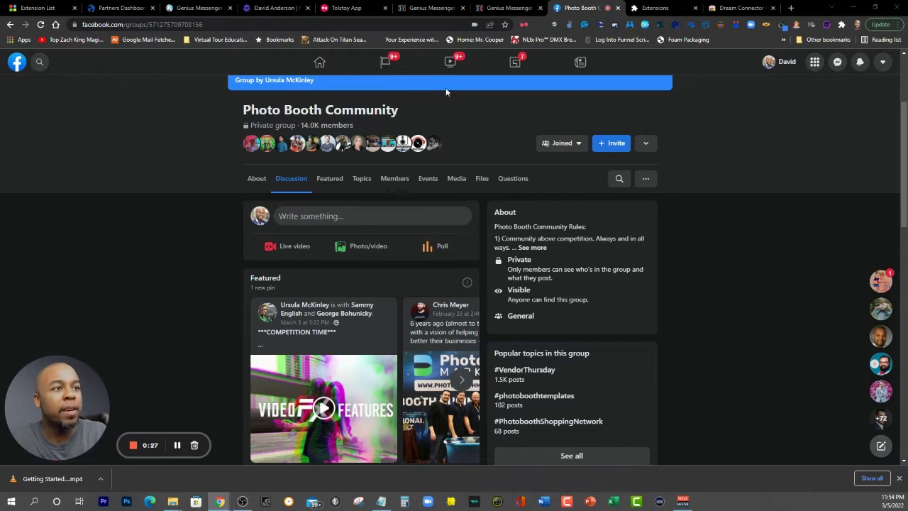
- View the Dream Connector Pro extension's pending friend request deletion page and its Chrome Web Store listing, then return to the Facebook group
click(554, 25)
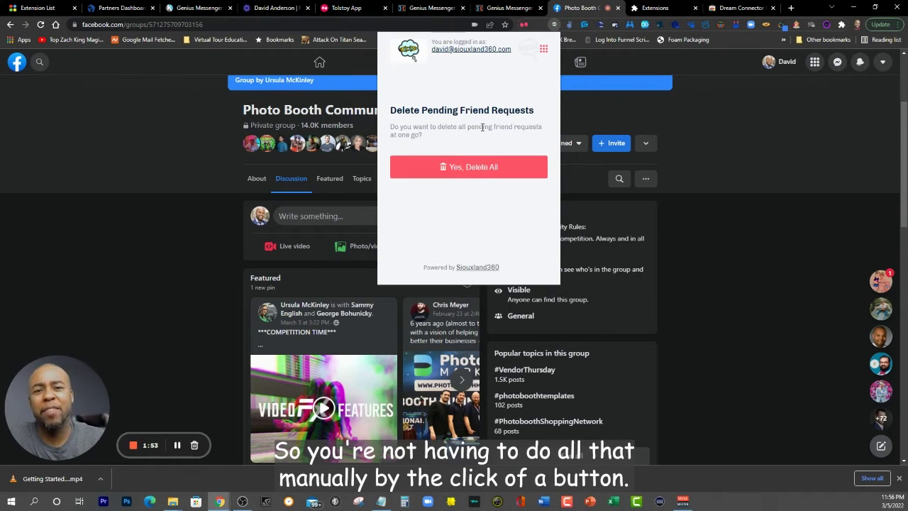
click(485, 162)
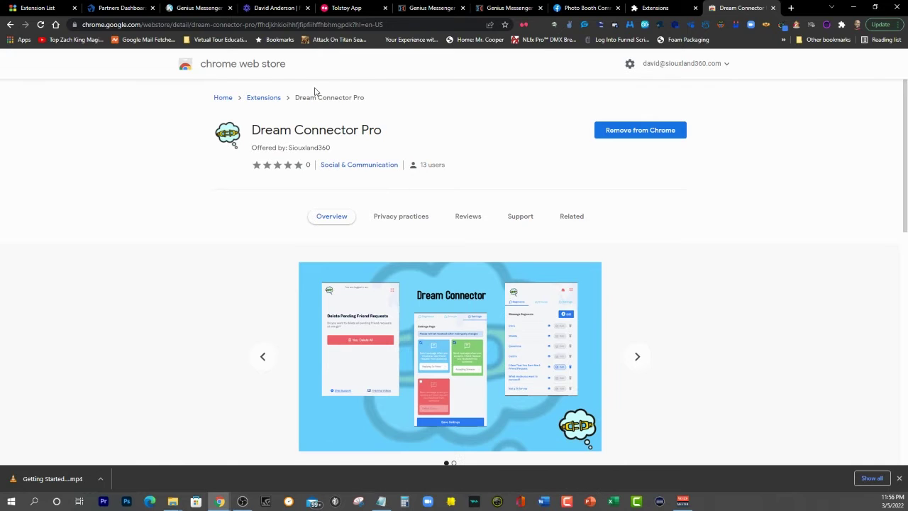
click(586, 10)
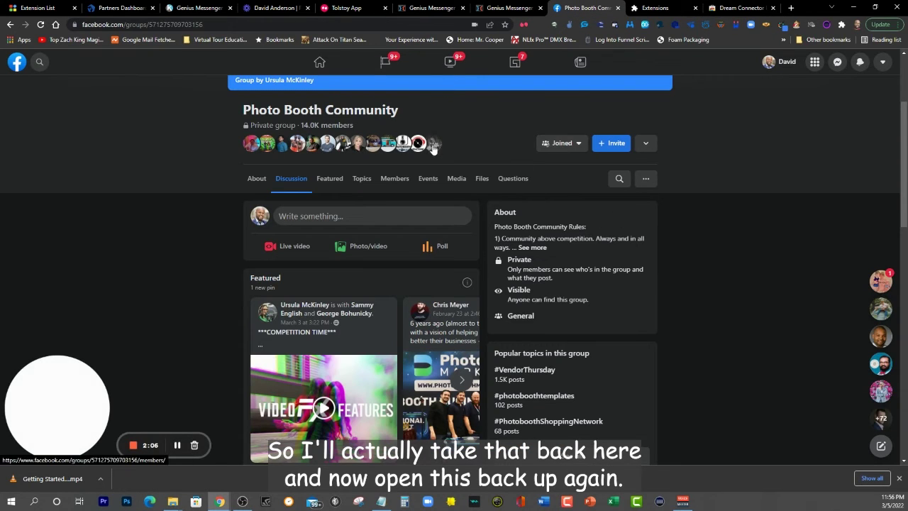
- Open the Dream Connector Pro extension on the Facebook group page and go to its settings area
click(554, 24)
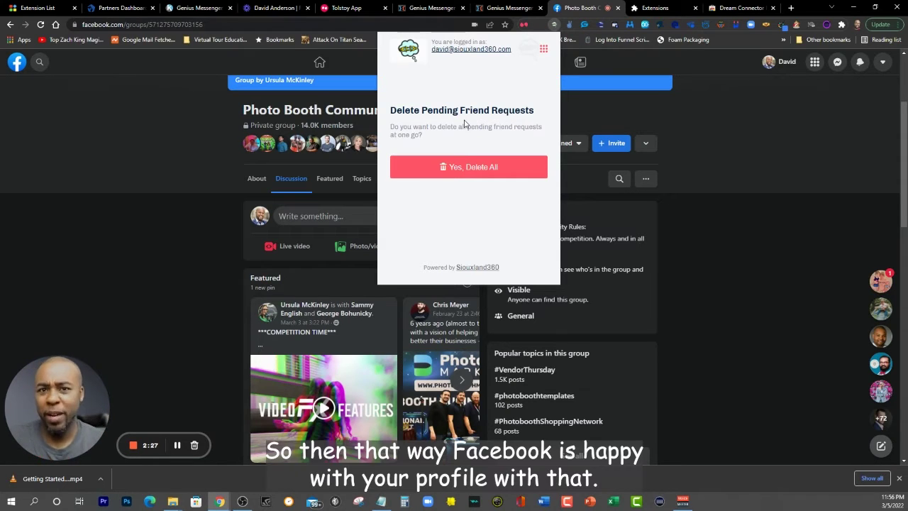
click(544, 51)
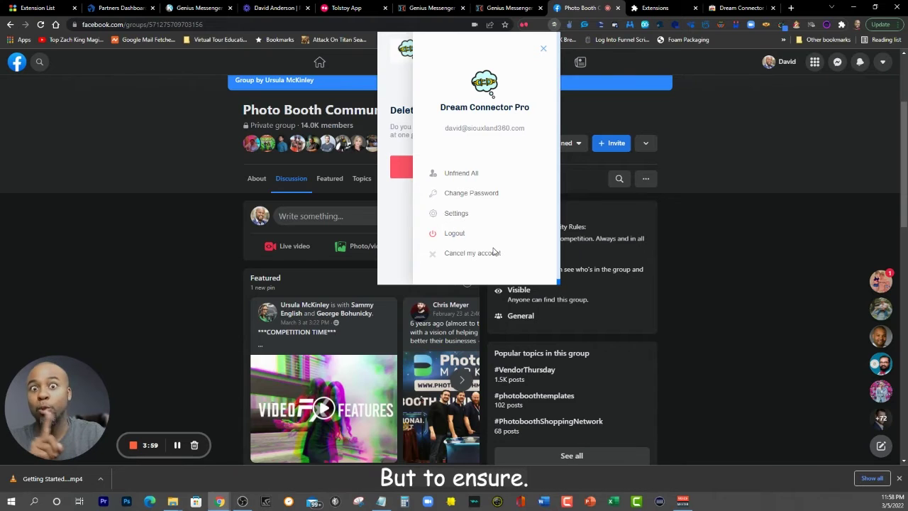
click(464, 214)
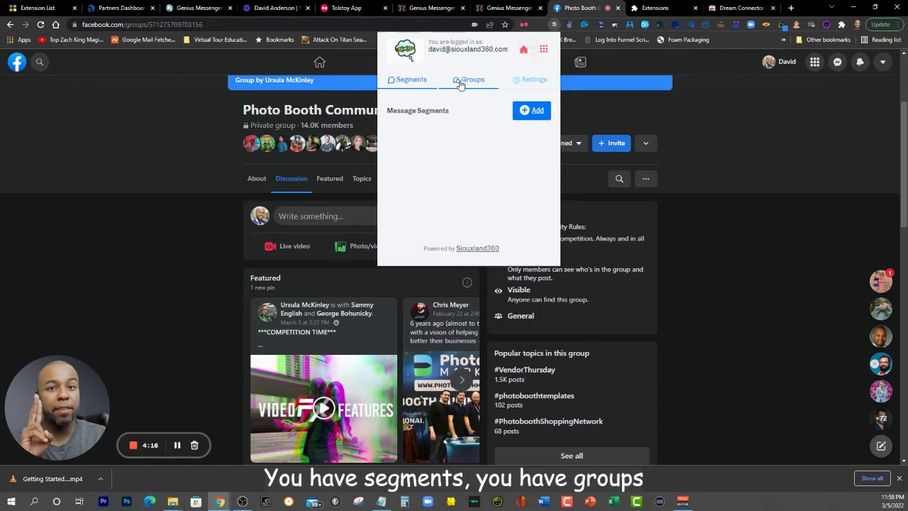
- Look through the extension's Settings and Groups pages and return to the message segments list
click(529, 81)
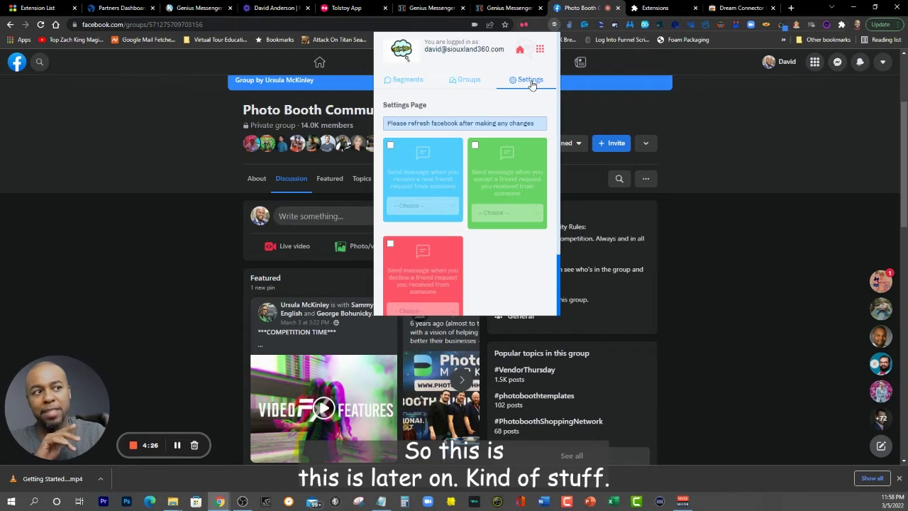
click(466, 83)
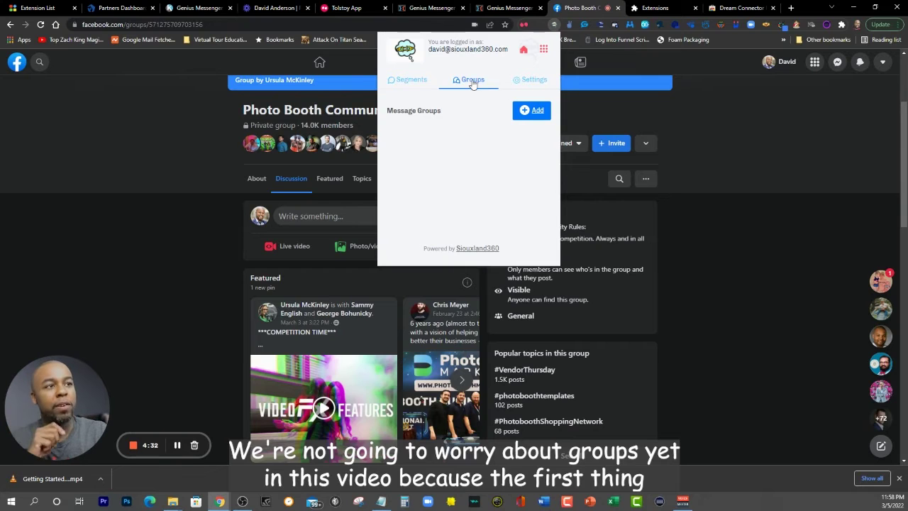
click(409, 81)
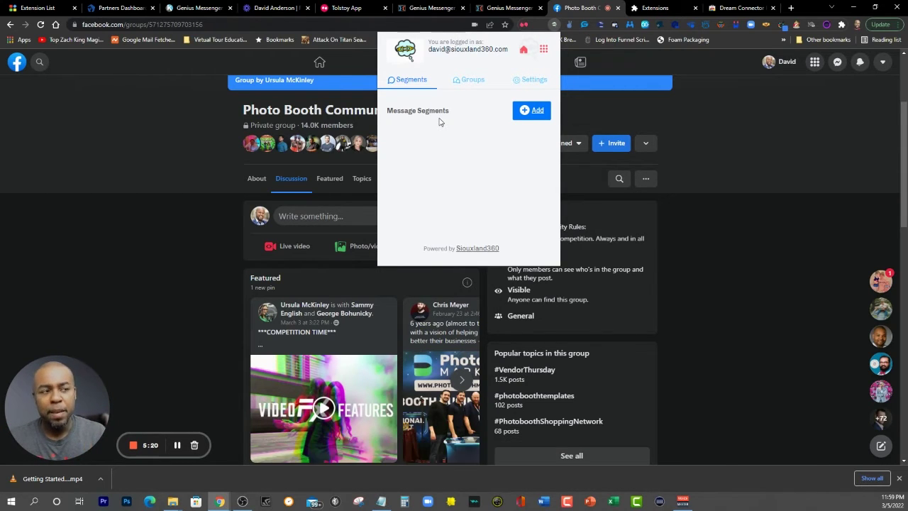
- Start a new message segment titled "Hello" and add the message block "Hello {First_Name}!" using the first-name merge field
click(525, 115)
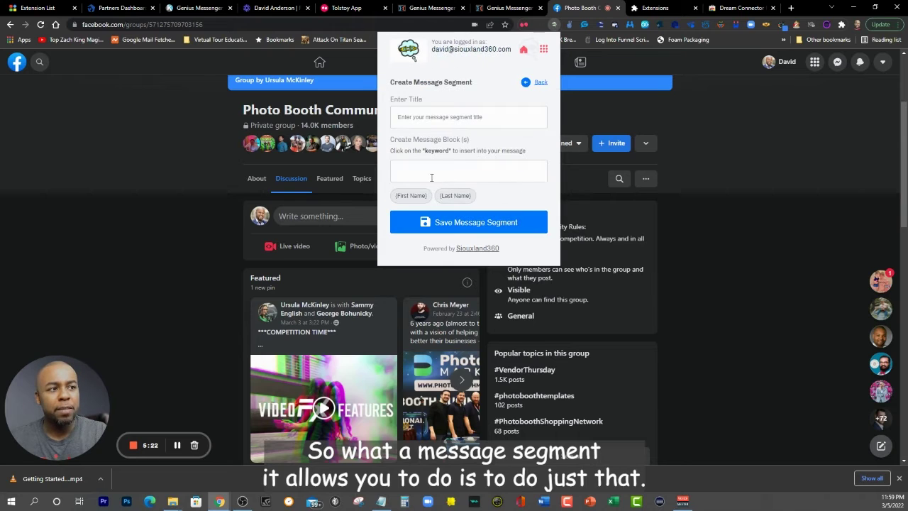
click(430, 117)
text(Hello)
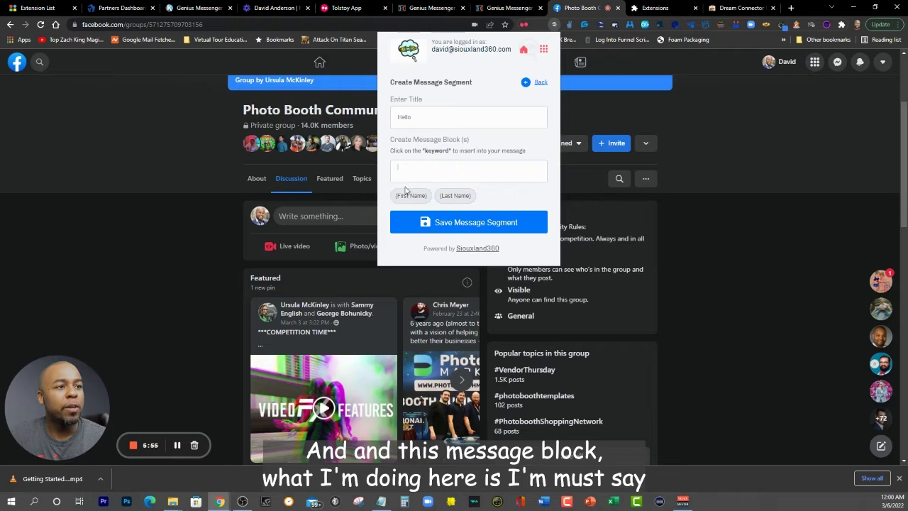
text(Hello)
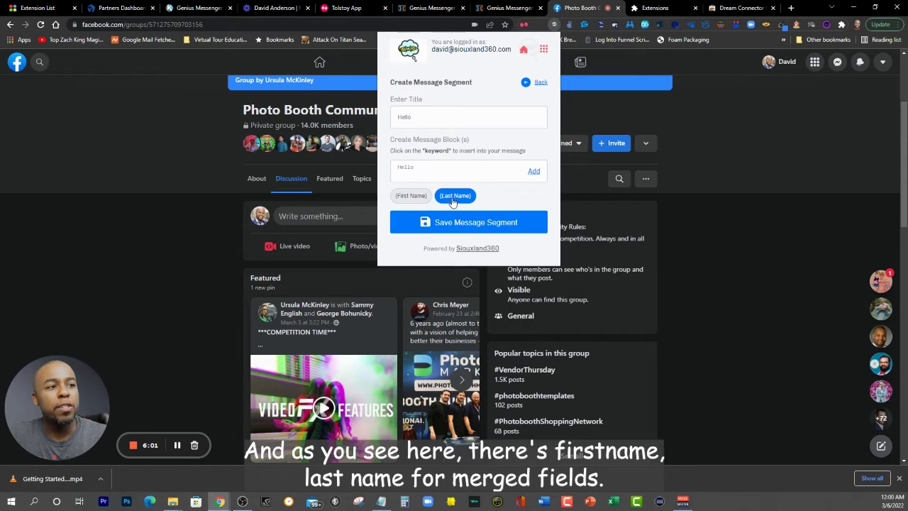
click(408, 201)
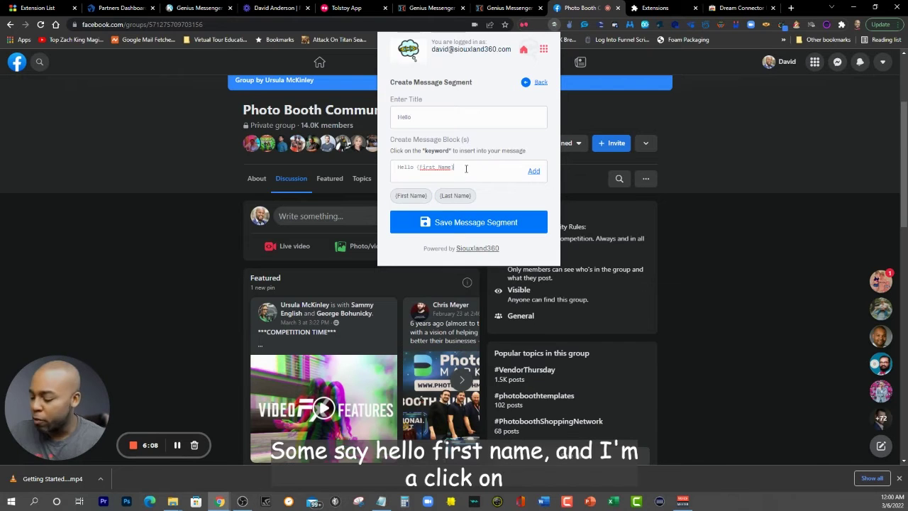
click(533, 171)
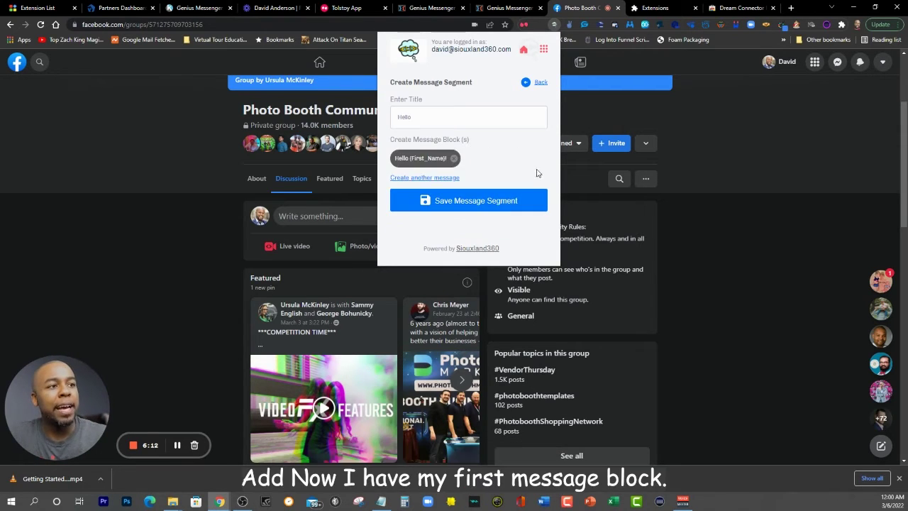
- Add a second message block, "Greetings {First_Name}!", to the Hello segment using the first-name merge field
click(432, 179)
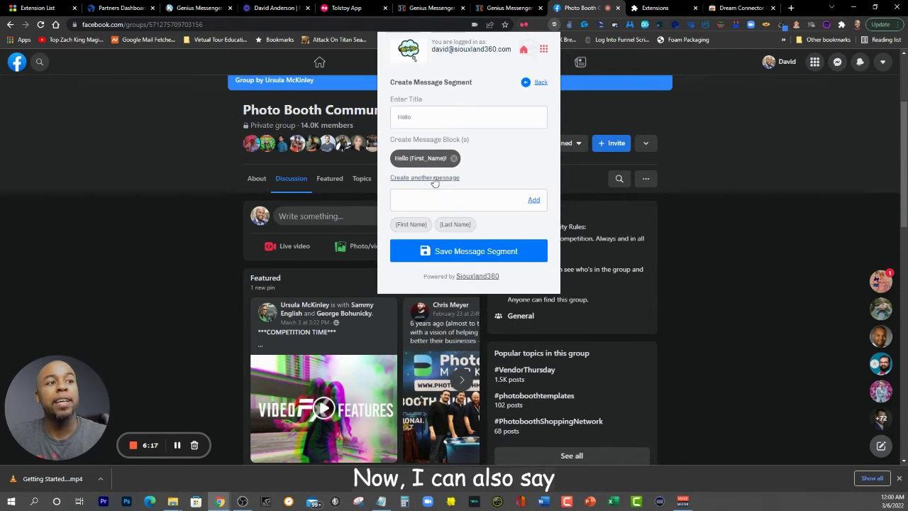
click(426, 196)
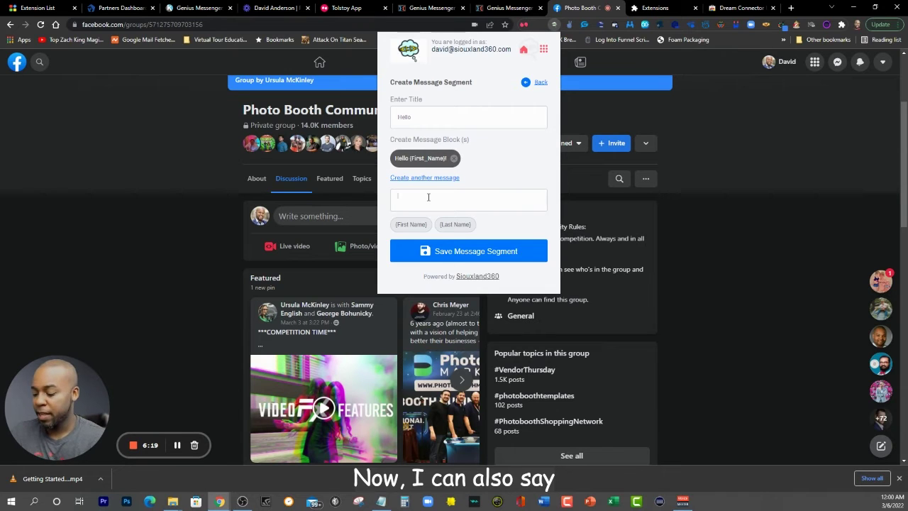
text(Greetings)
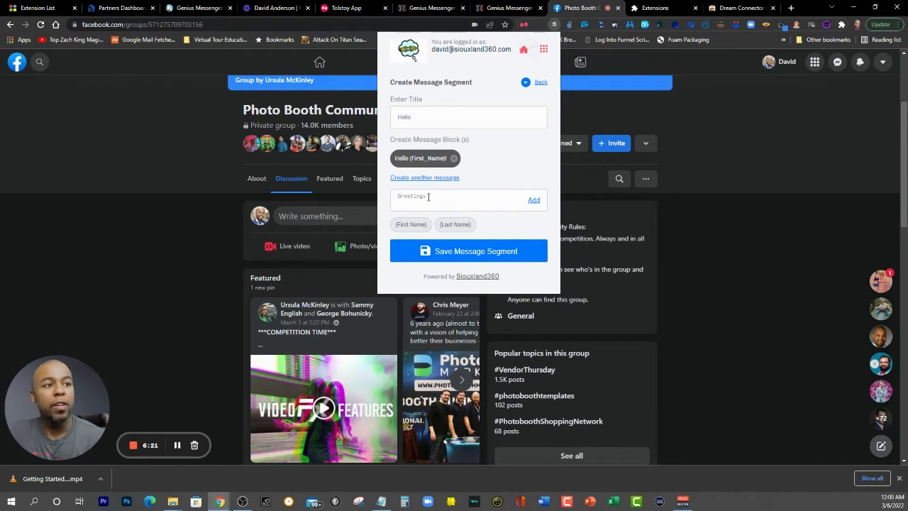
click(419, 224)
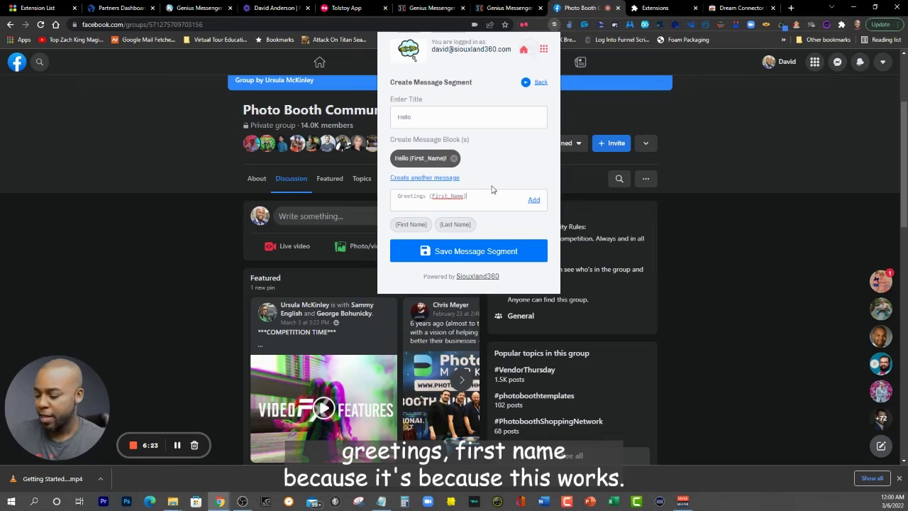
text(!)
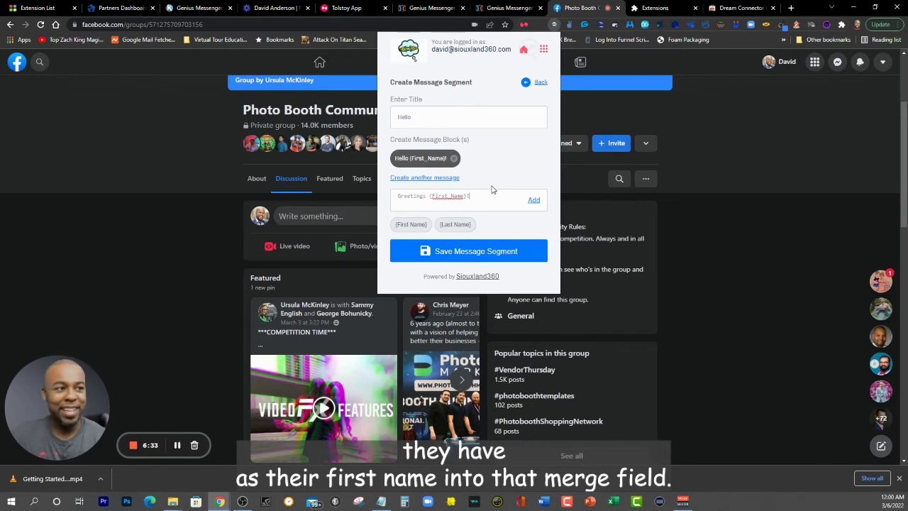
click(533, 200)
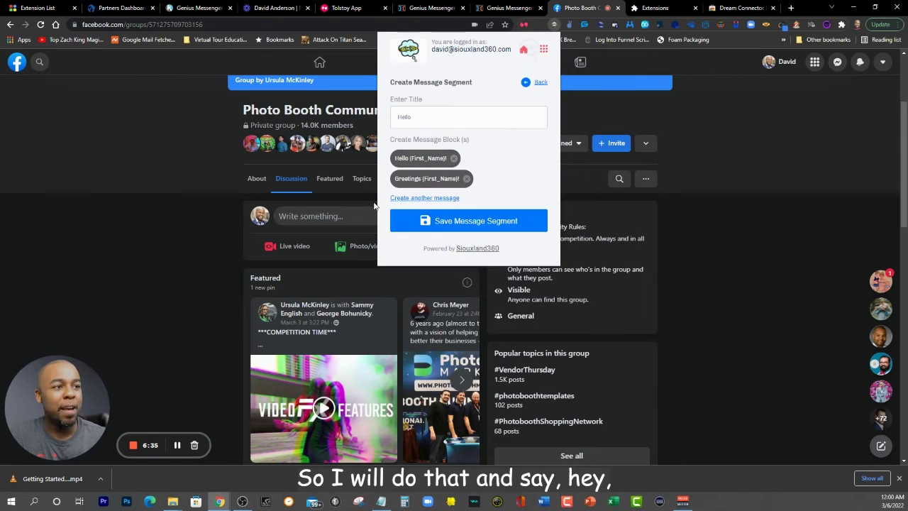
- Add a third message block, "Hey {First_Name}!", to the Hello segment and save the segment
click(411, 198)
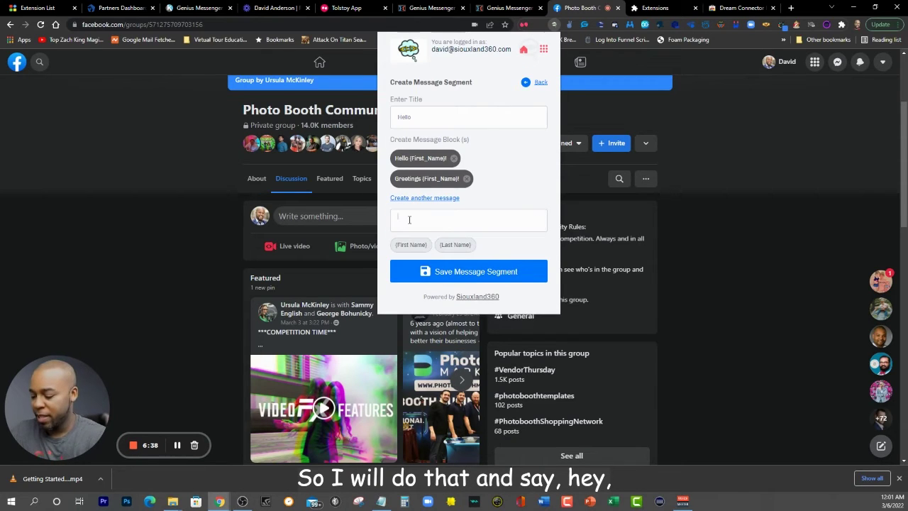
text(Hey)
click(412, 244)
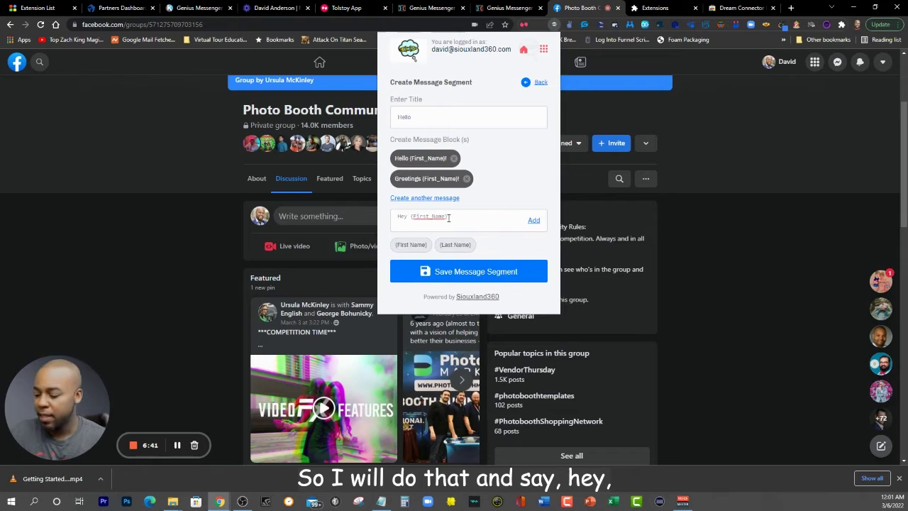
text(!)
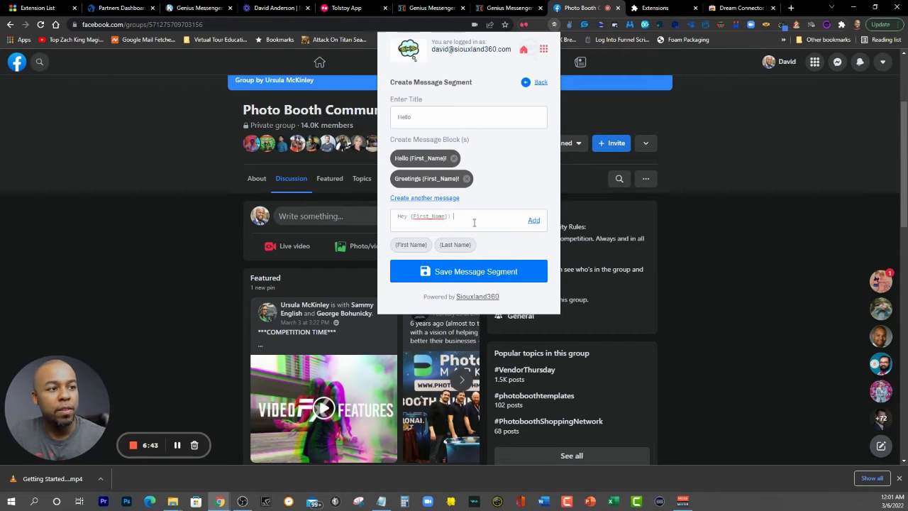
click(532, 221)
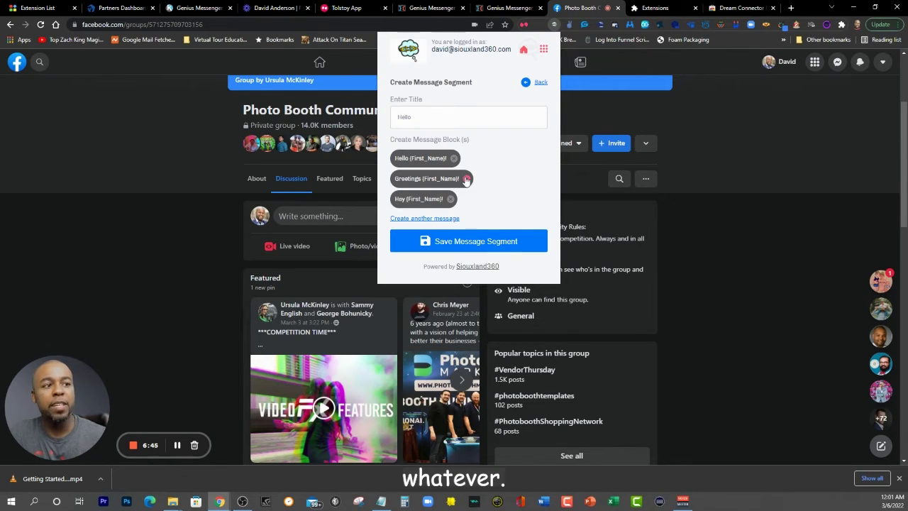
click(474, 244)
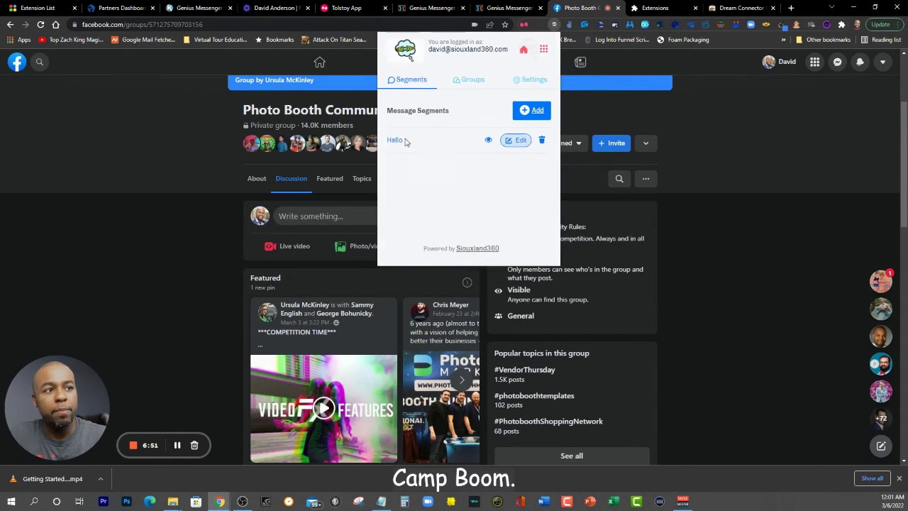
- Start another message segment and title it "2nd Sentence - What's Happening"
click(531, 110)
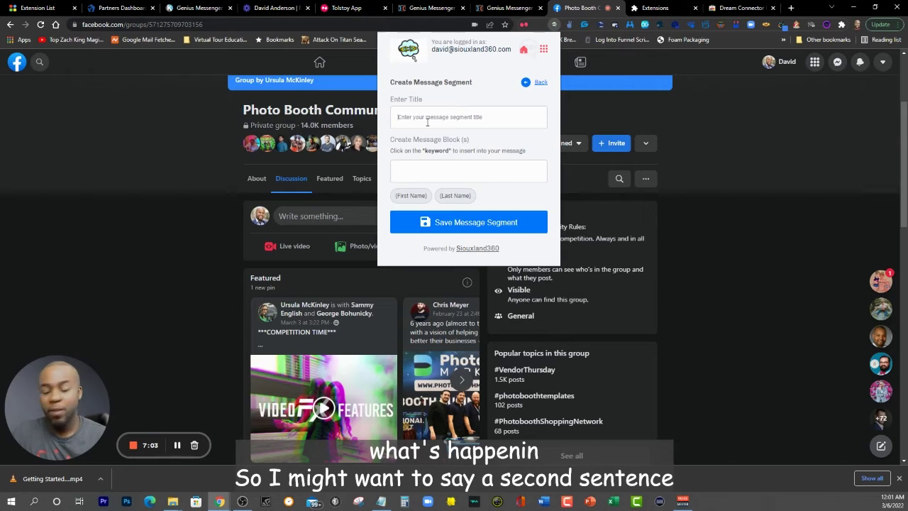
click(427, 122)
text(2nd)
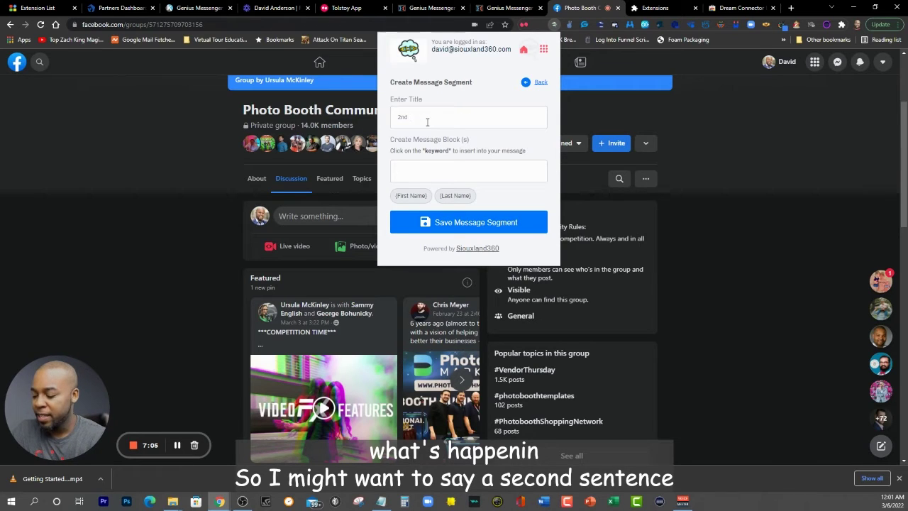
text( Sentence - Wh)
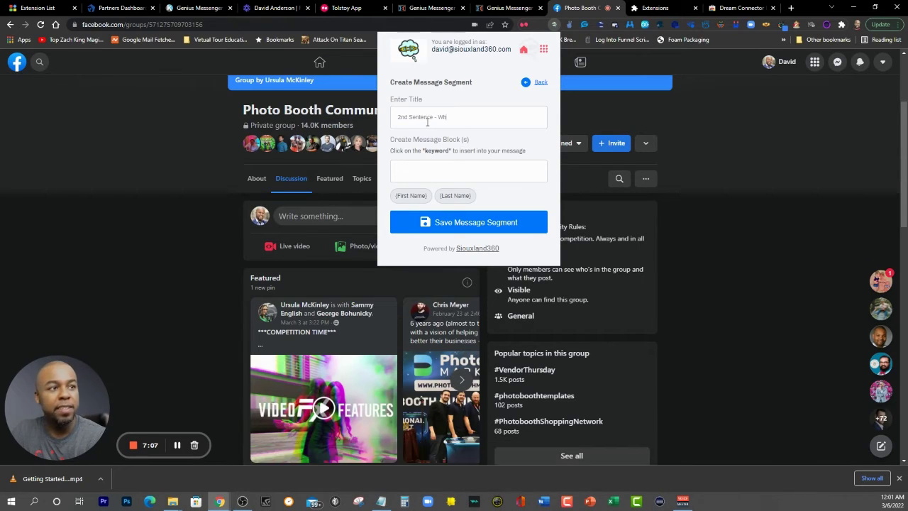
text(at's Ha)
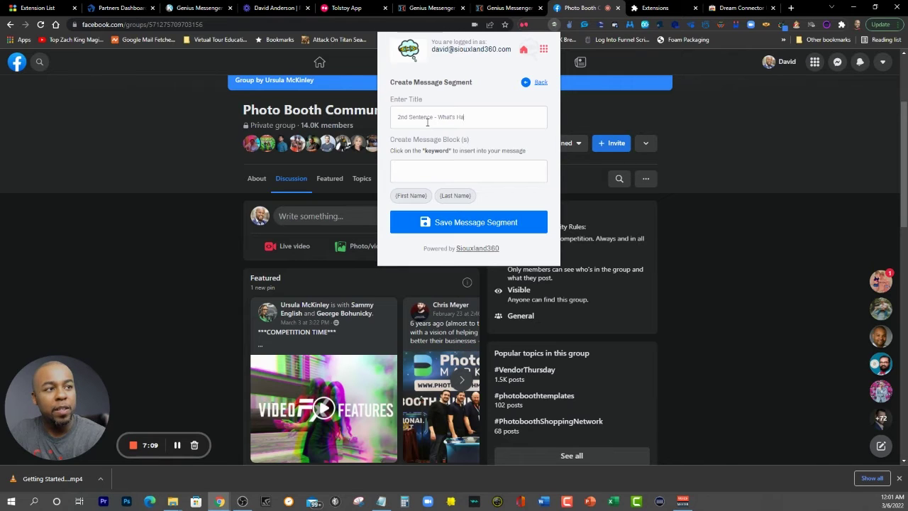
text(ppening)
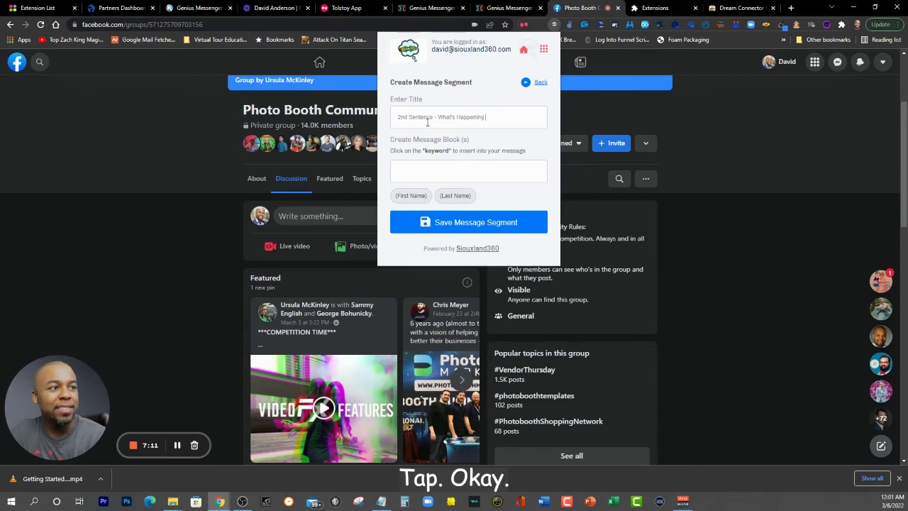
- Add the message block "What's happenin?" to the 2nd Sentence segment
click(431, 168)
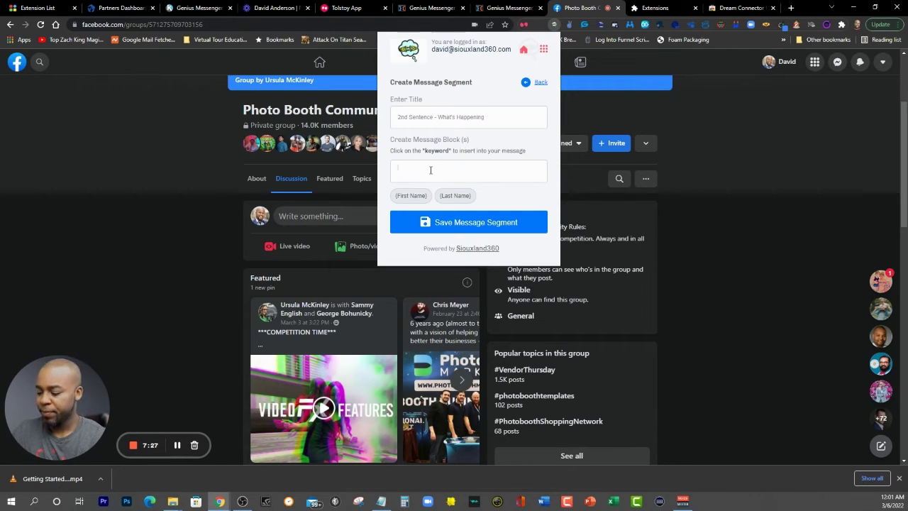
text(What's h)
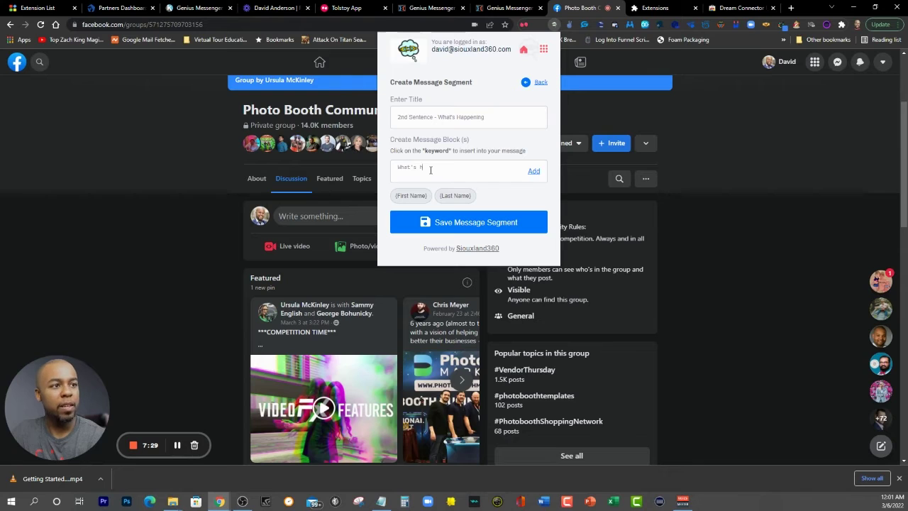
text(appenin?)
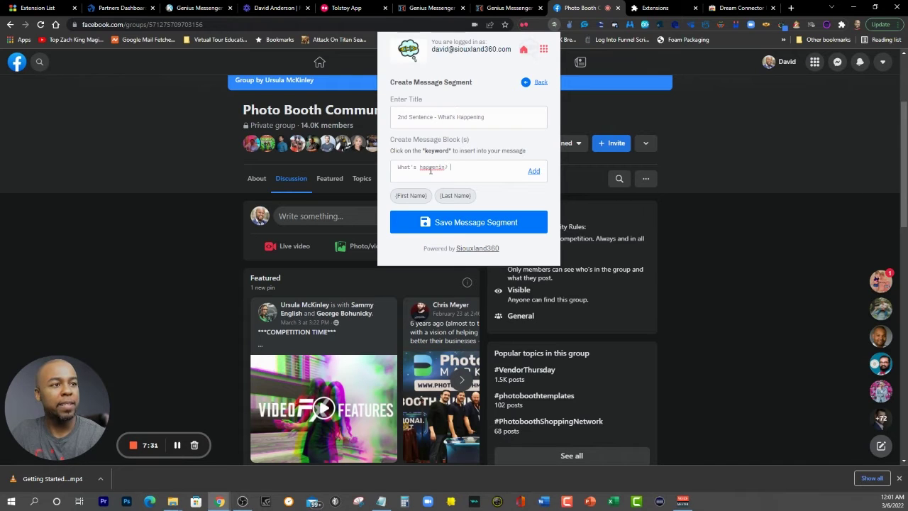
click(533, 171)
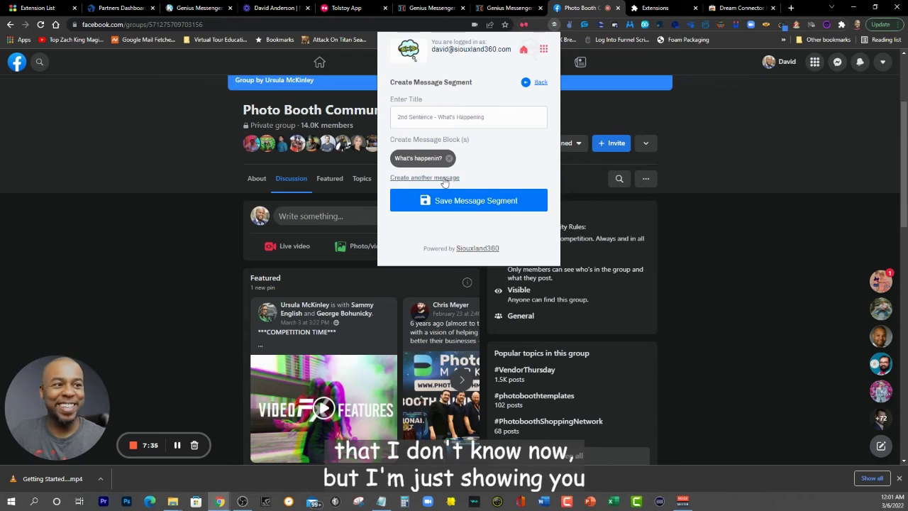
- Add a second message block, "How's things going?", to the 2nd Sentence segment
click(446, 178)
click(449, 199)
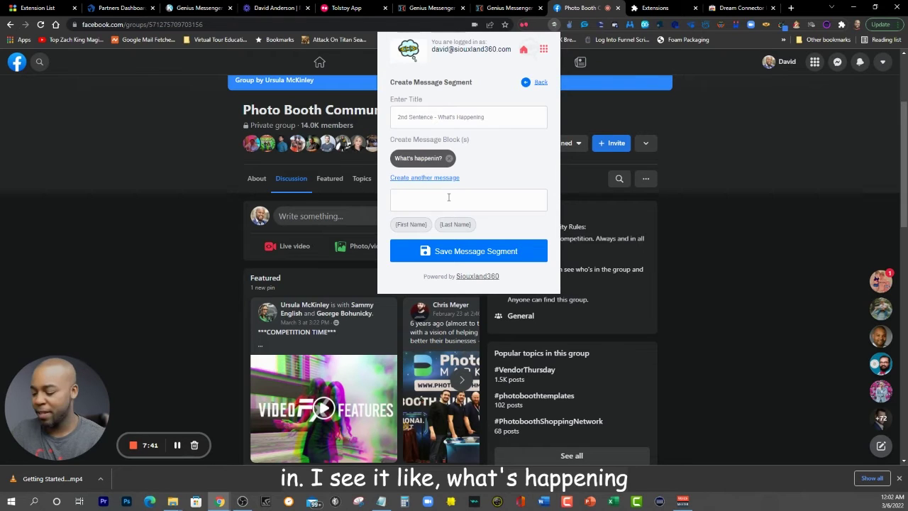
text(How y)
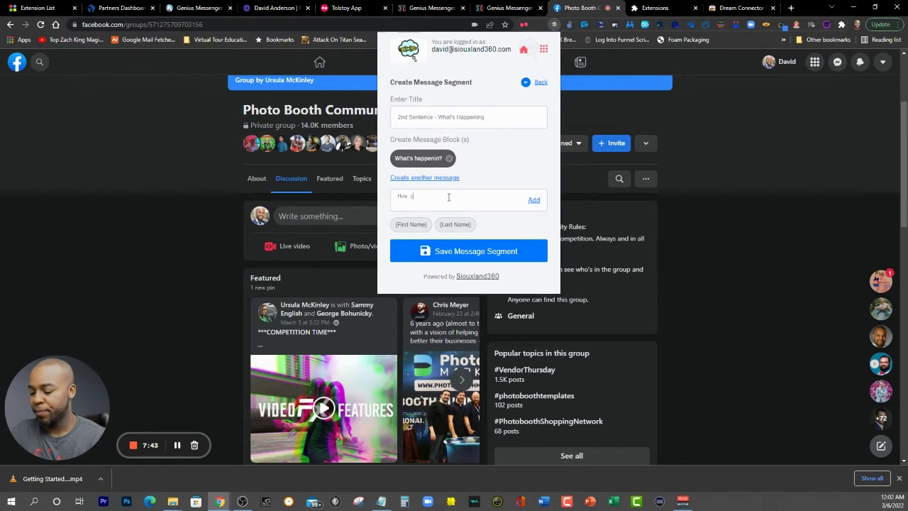
key(BackSpace)
text('s things)
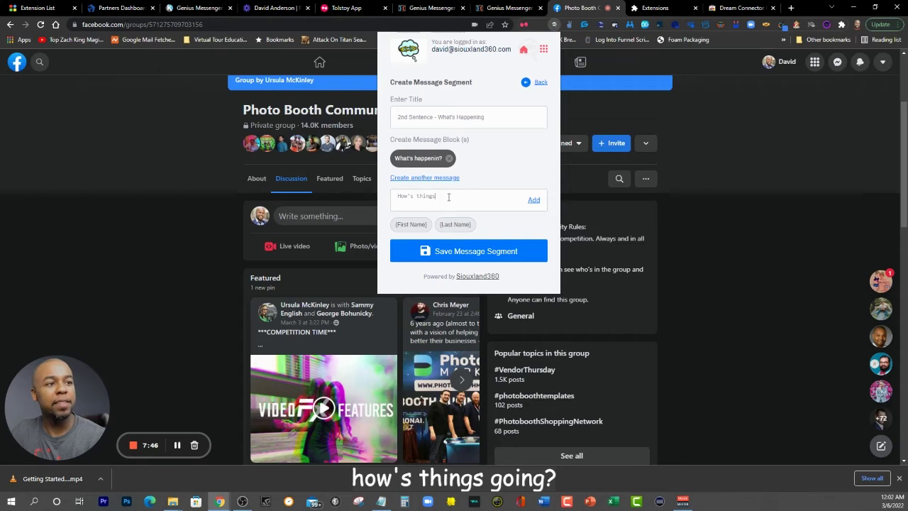
text( going?)
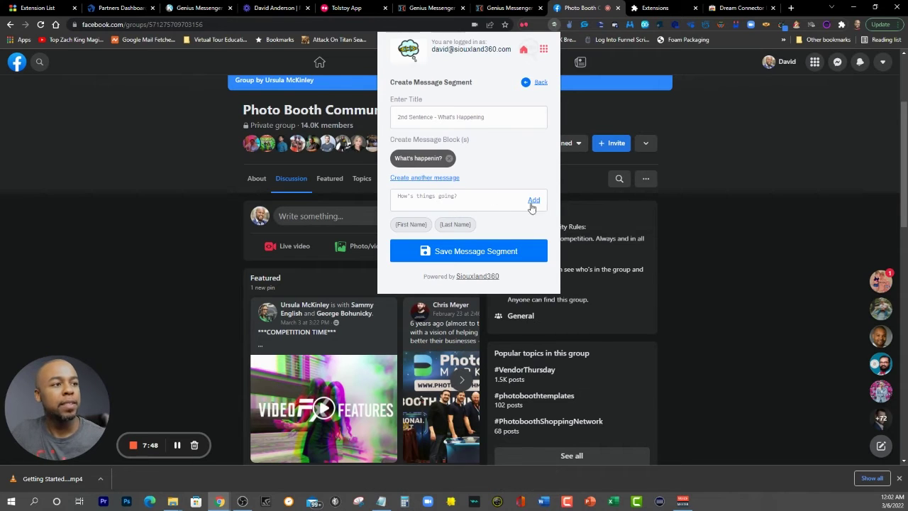
click(533, 202)
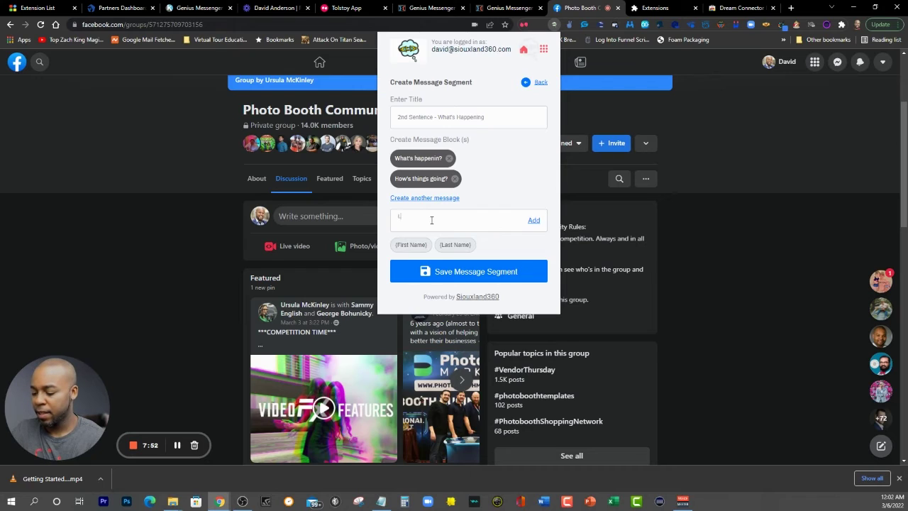
text(Long tim)
text(e a)
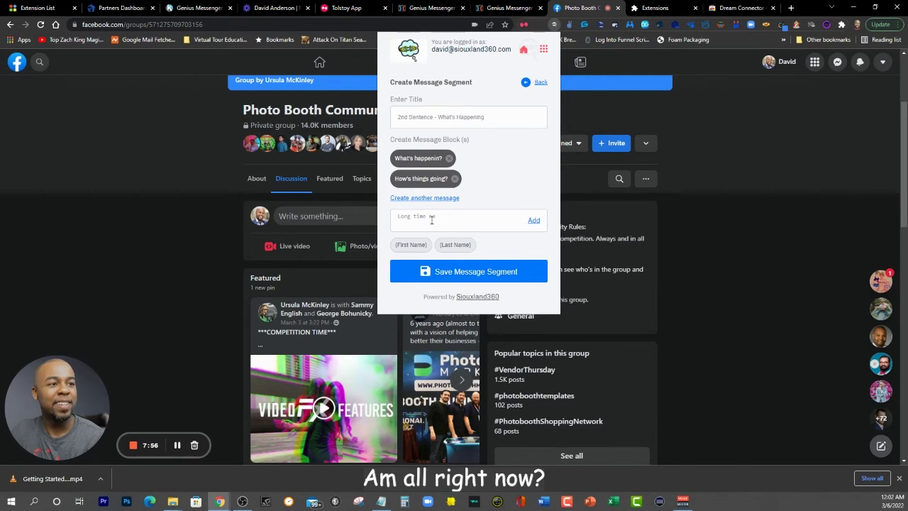
key(BackSpace)
key(BackSpace)
key(BackSpace)
key(BackSpace)
key(BackSpace)
key(BackSpace)
key(BackSpace)
key(BackSpace)
key(BackSpace)
key(BackSpace)
key(BackSpace)
- Add a third message block, "It's been a long time!", to the 2nd Sentence segment and save the segment
text(It')
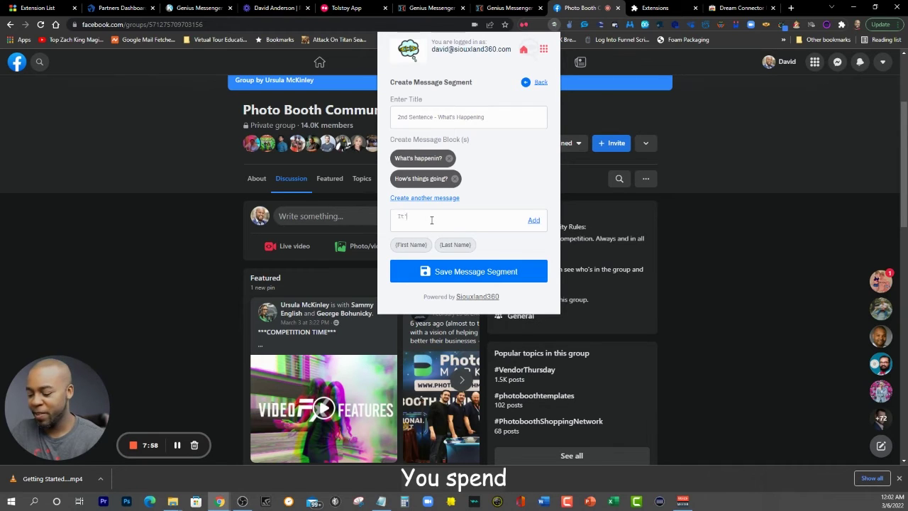
text(s been a long tim)
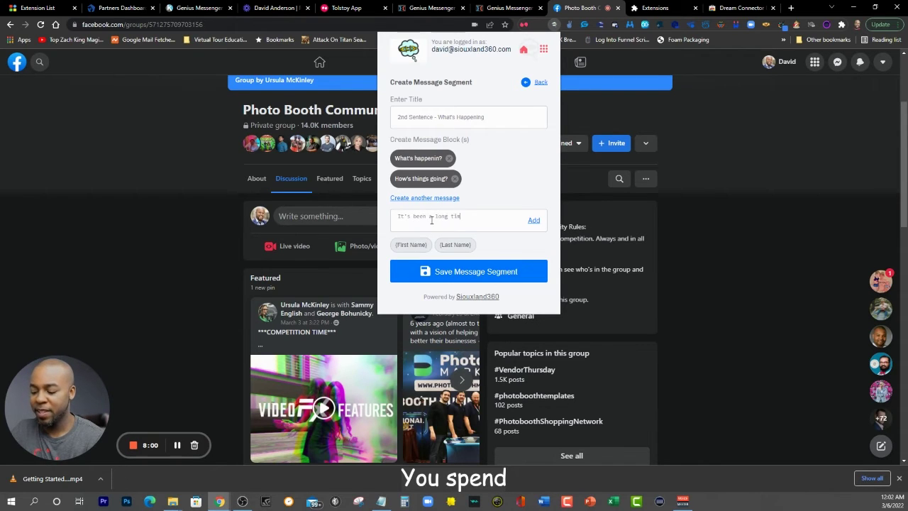
text(e!)
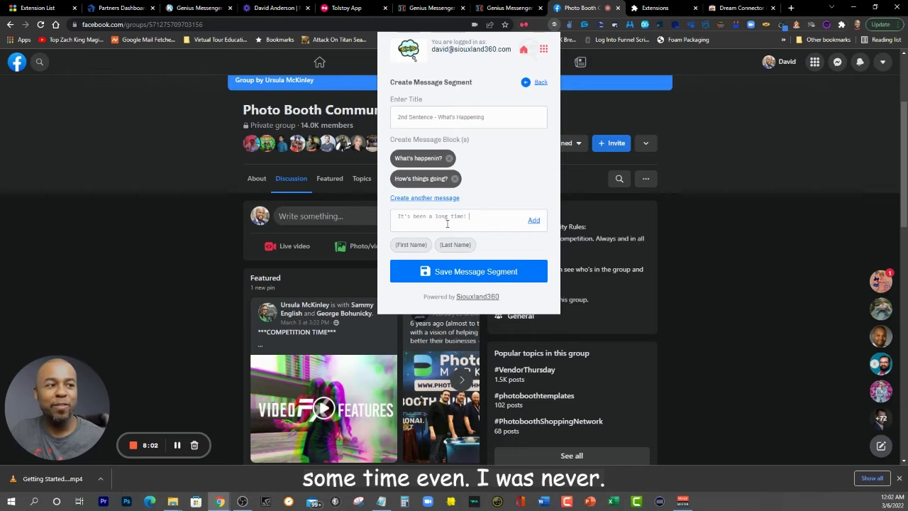
click(533, 220)
click(488, 245)
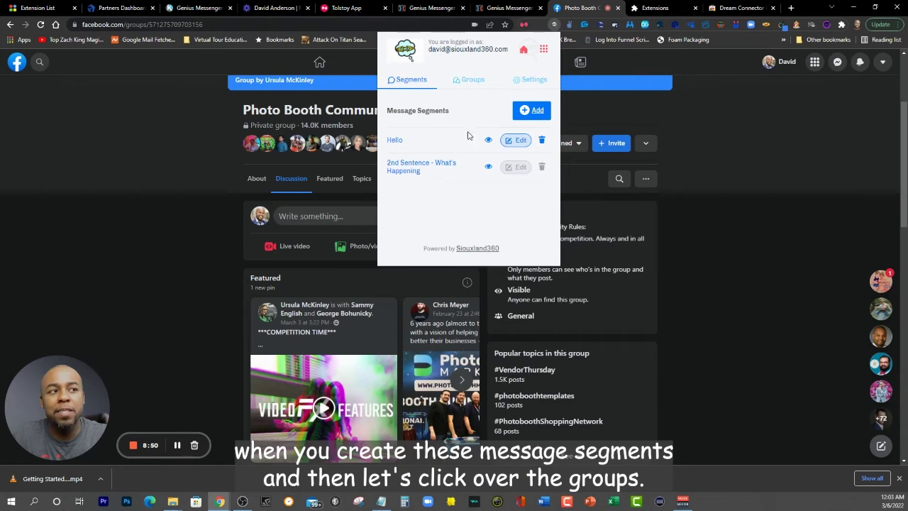
- Start a new message group and title it "Default"
click(468, 80)
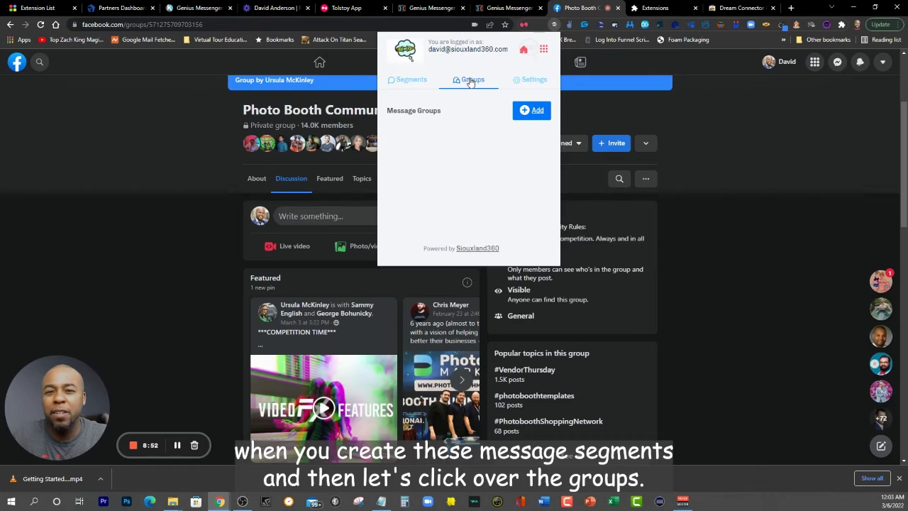
click(529, 112)
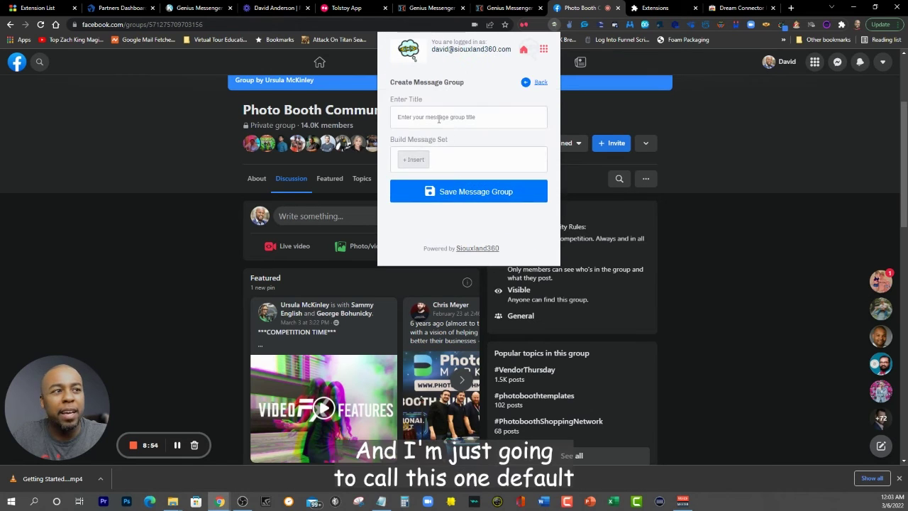
click(440, 119)
text(Default)
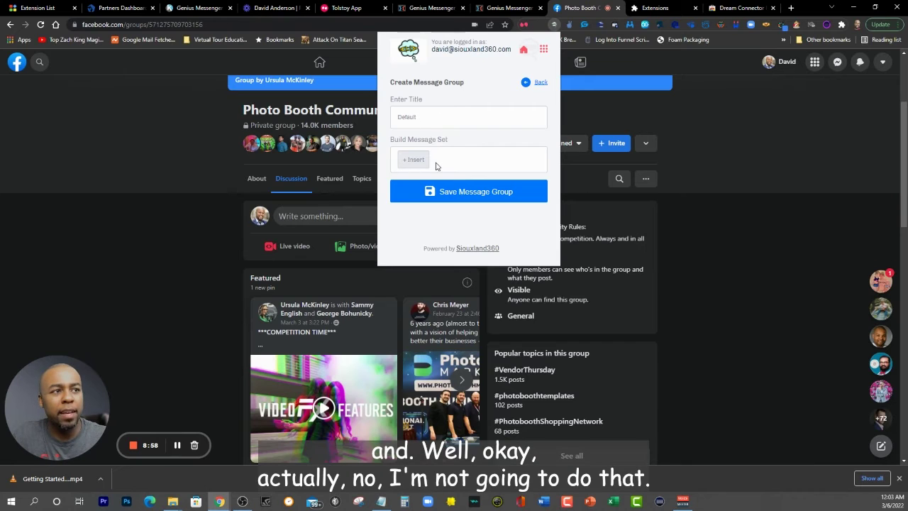
- Change the new message group's title to "Photo Booth Community Group"
double_click(427, 117)
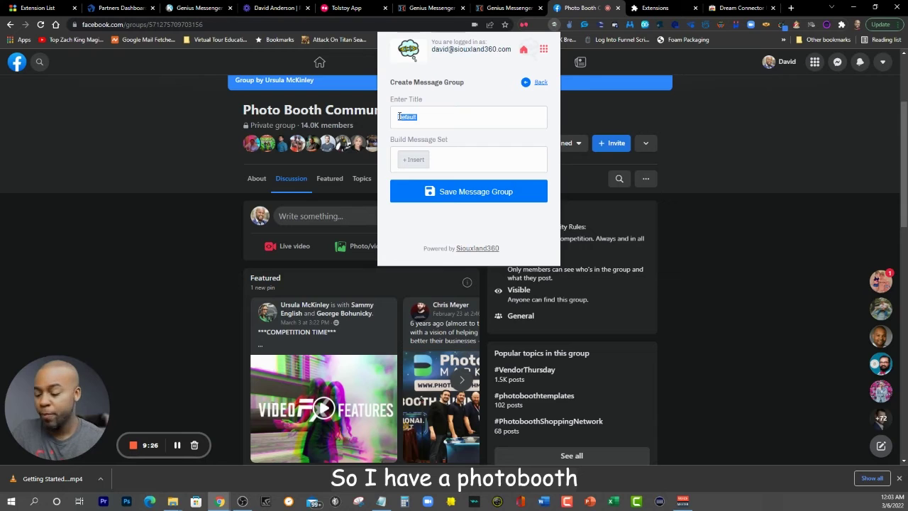
key(BackSpace)
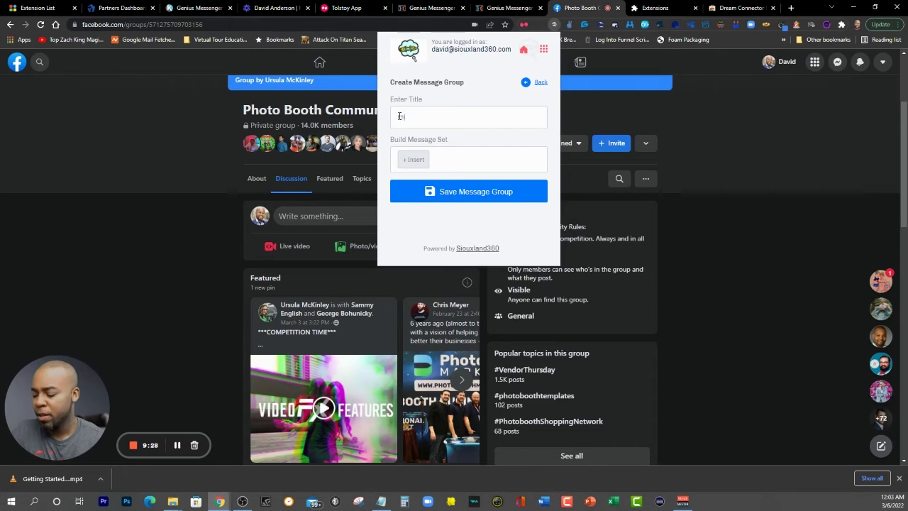
text(Photo Booth)
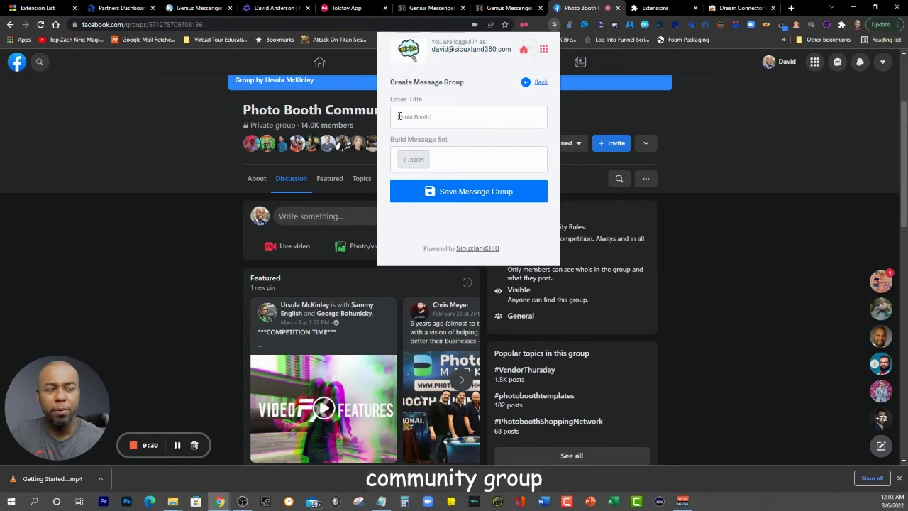
text( Communi)
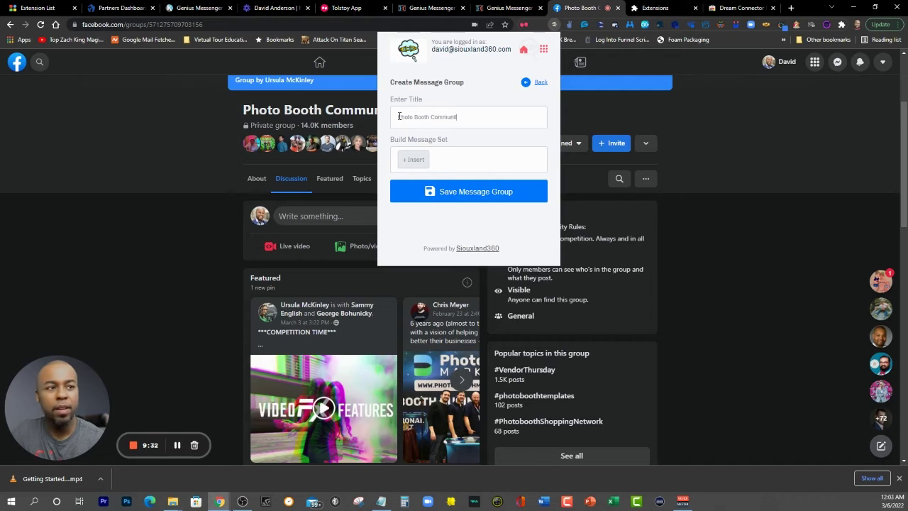
text(ty)
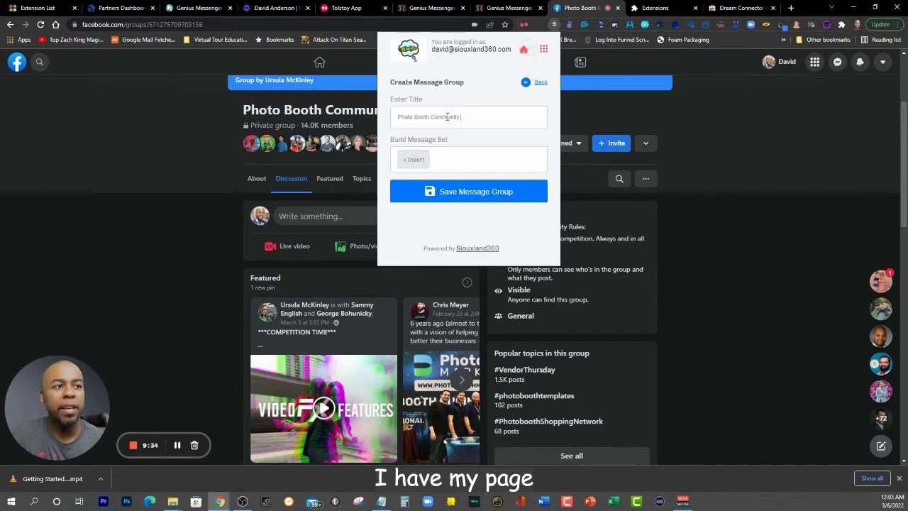
text( Group)
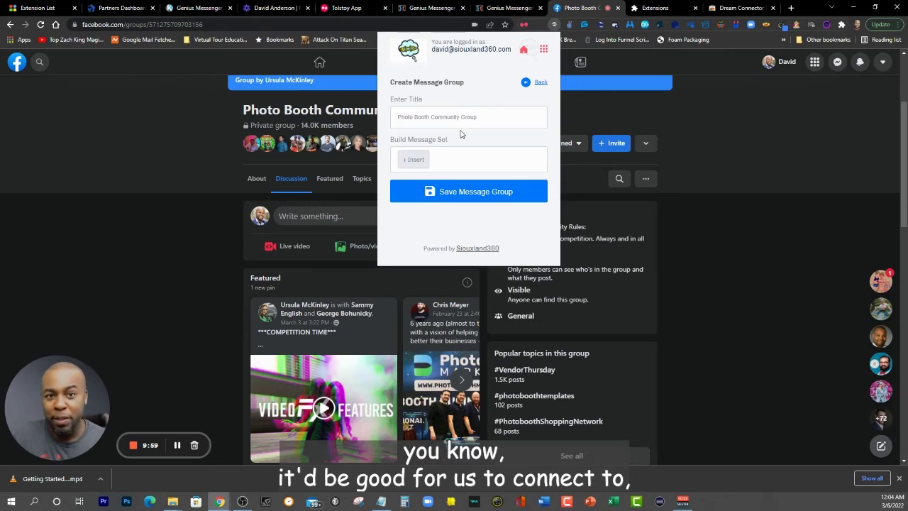
- Build a message set from the Hello and "2nd Sentence - What's Happening" segments and save the message group
click(418, 162)
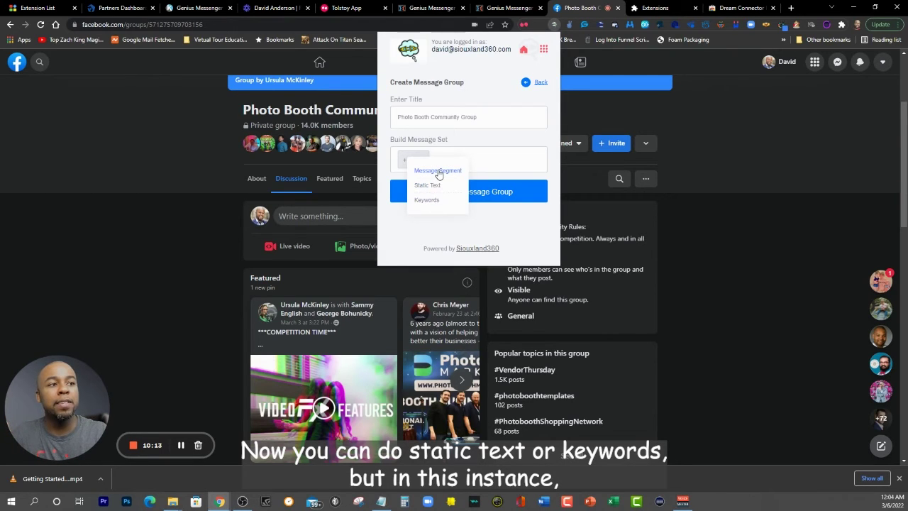
click(438, 171)
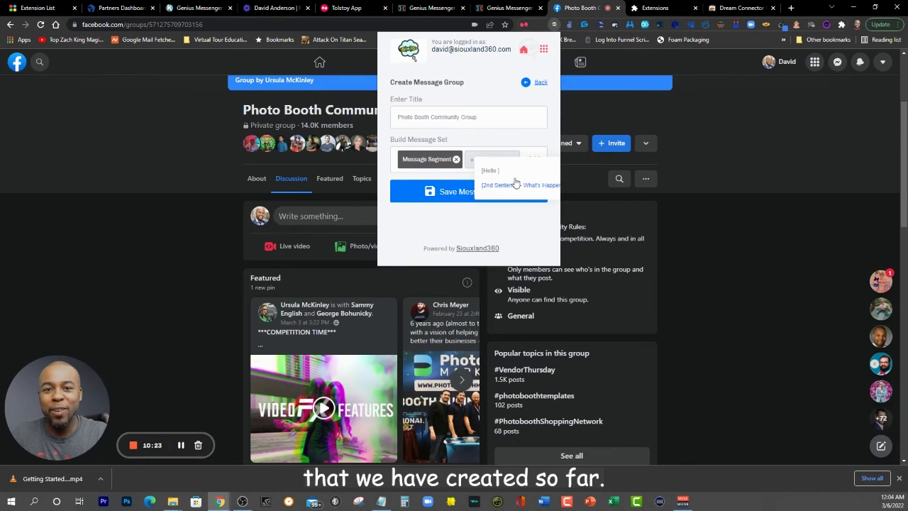
click(492, 170)
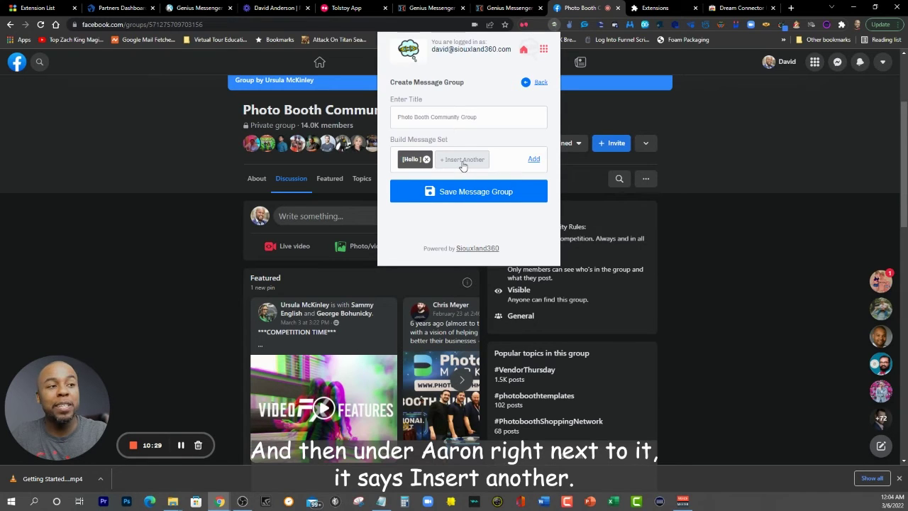
click(461, 162)
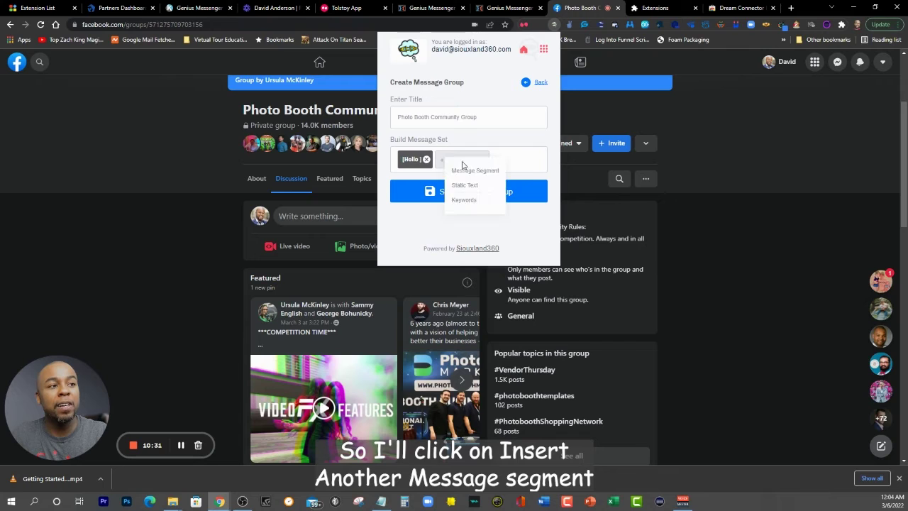
click(466, 171)
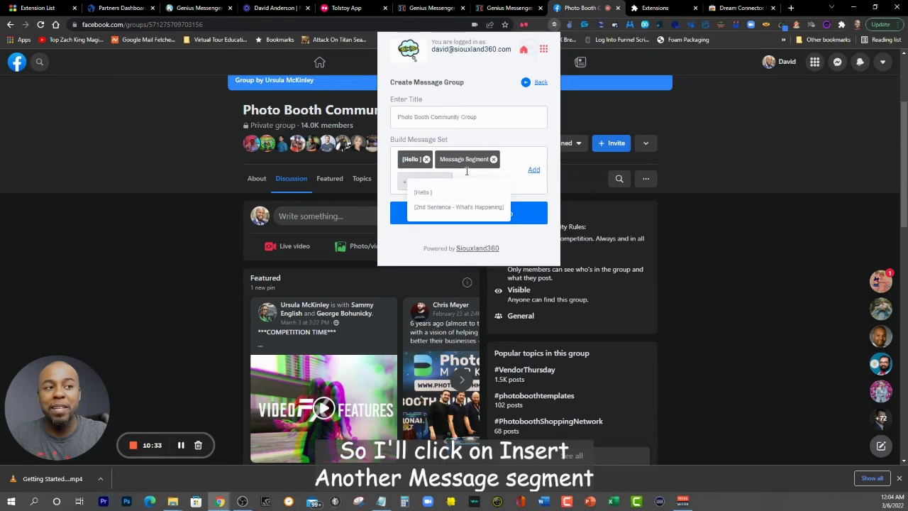
click(465, 207)
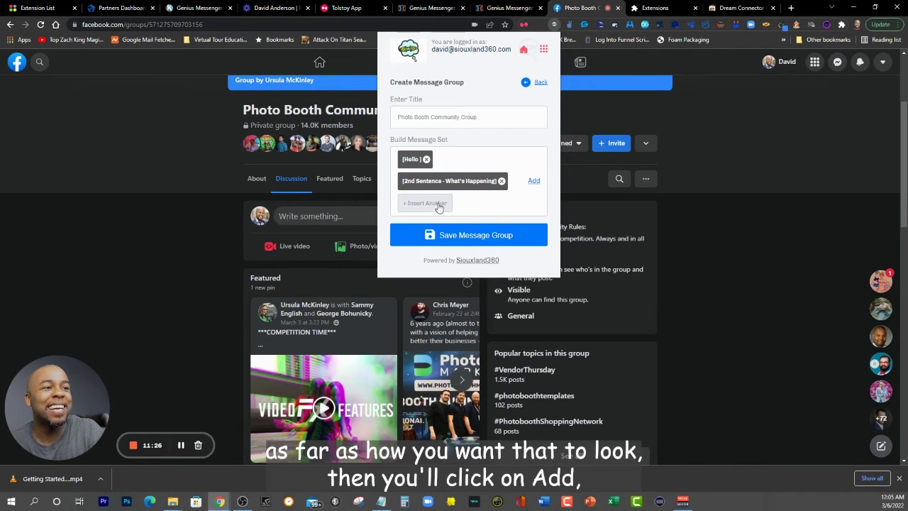
click(534, 182)
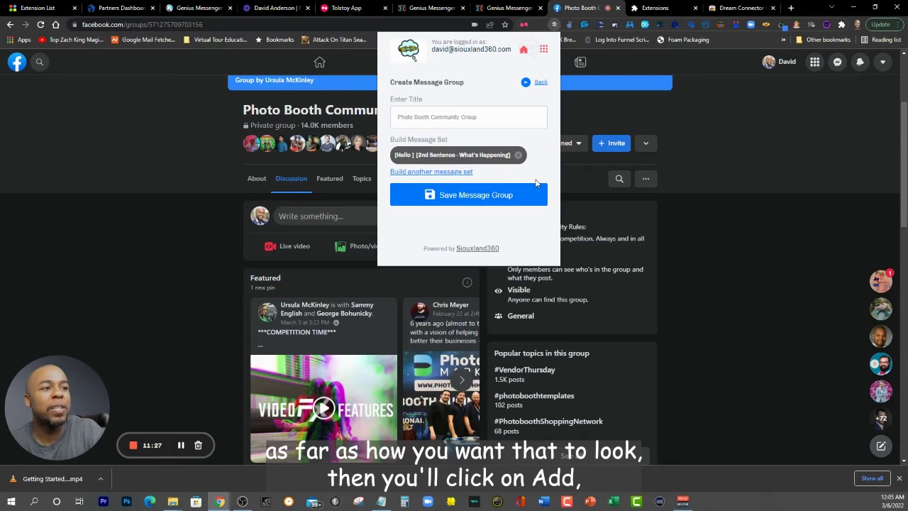
click(496, 201)
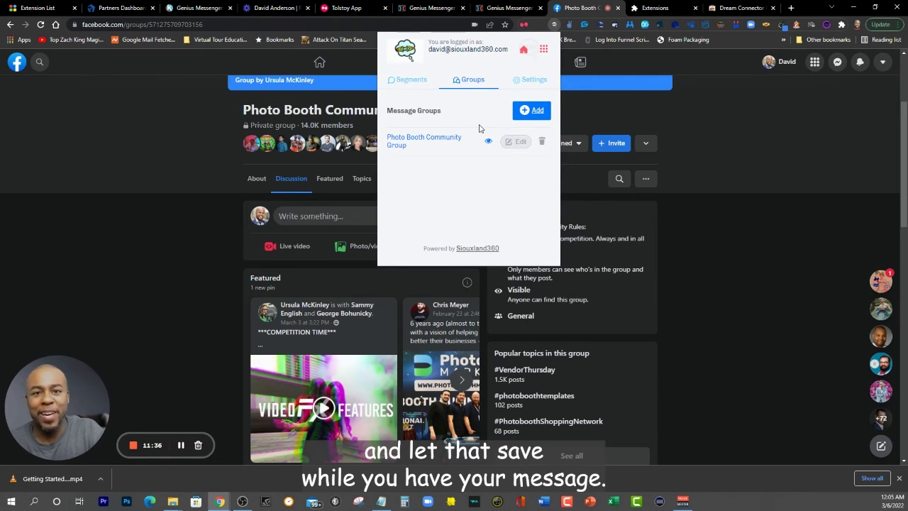
- Review the saved message segments and groups, and examine the settings for automatic messages on received, accepted and declined friend requests
click(406, 80)
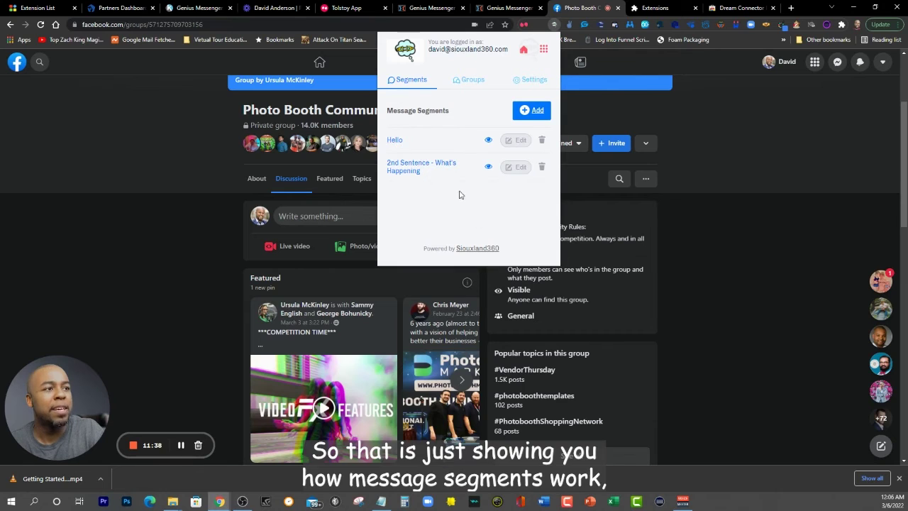
click(472, 81)
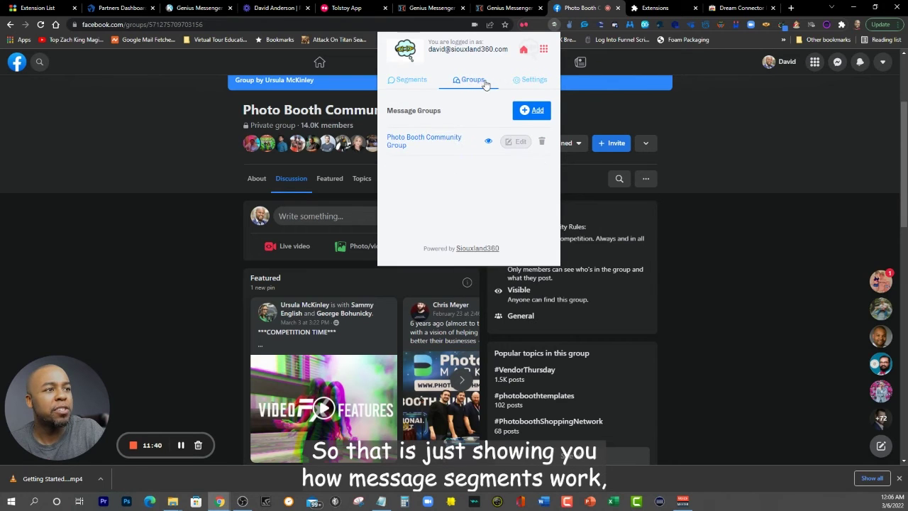
click(417, 80)
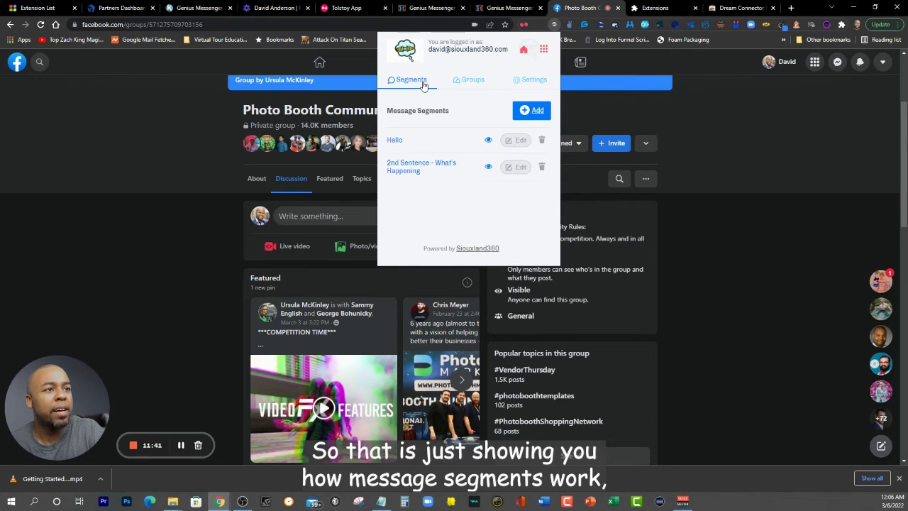
click(473, 82)
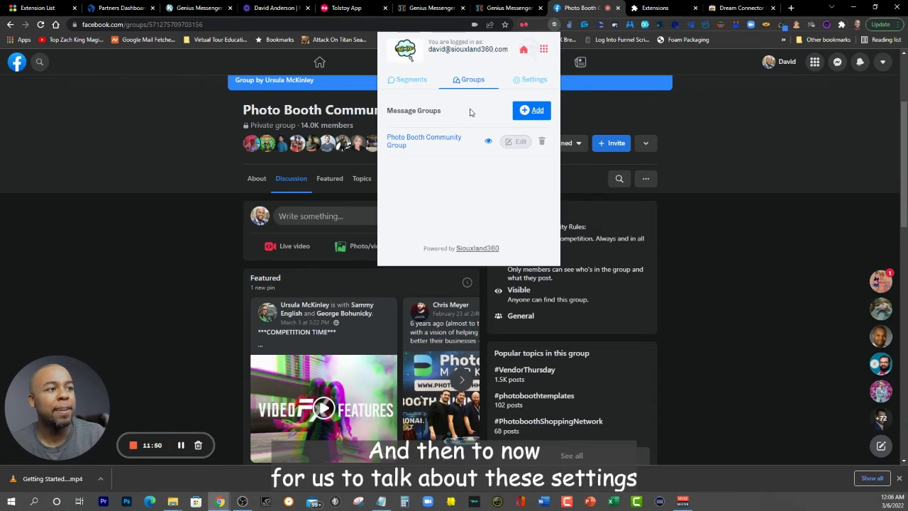
click(531, 81)
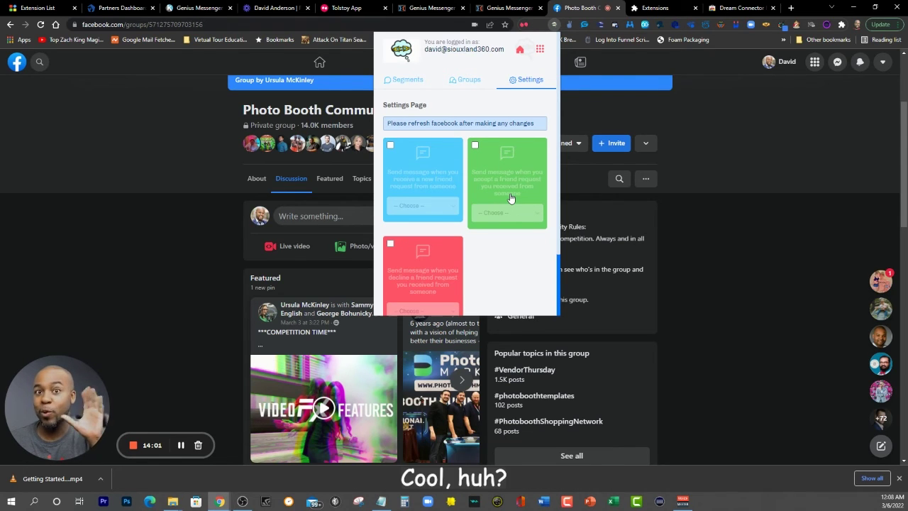
scroll(436, 226, down, 1)
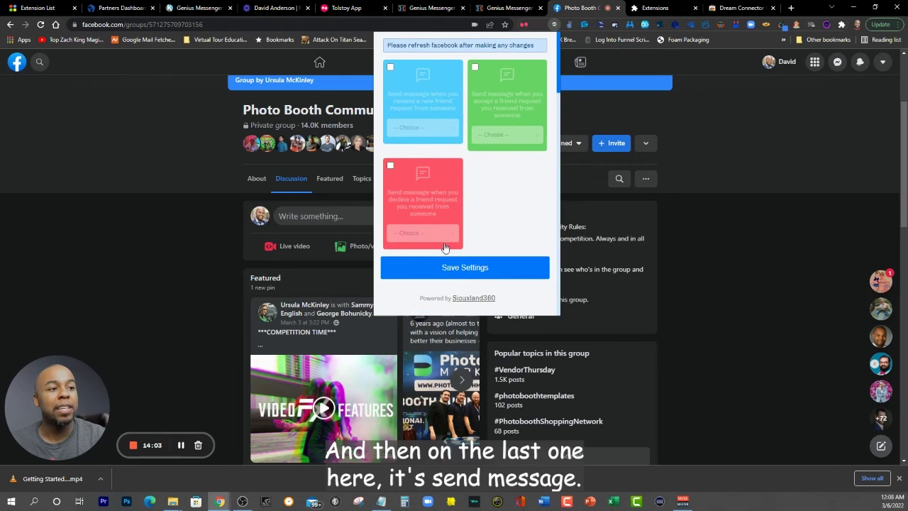
scroll(432, 210, up, 1)
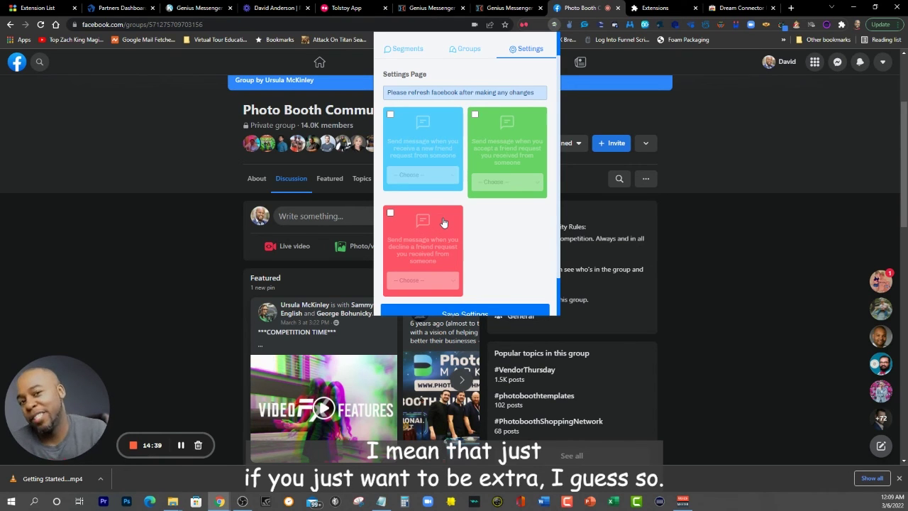
scroll(473, 222, up, 1)
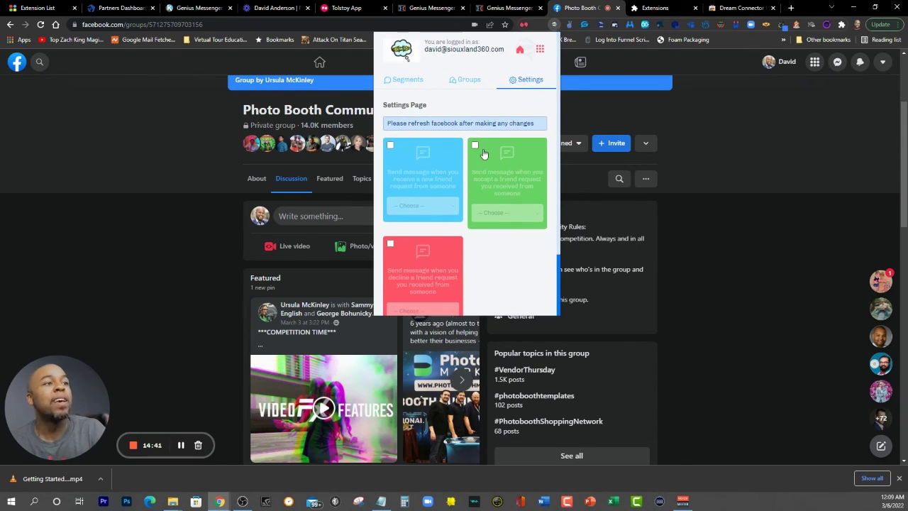
click(408, 81)
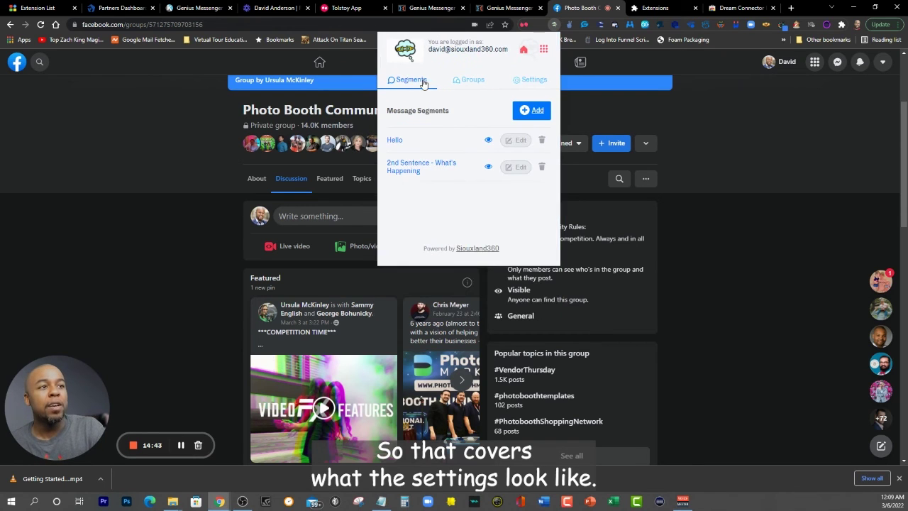
click(466, 80)
click(527, 80)
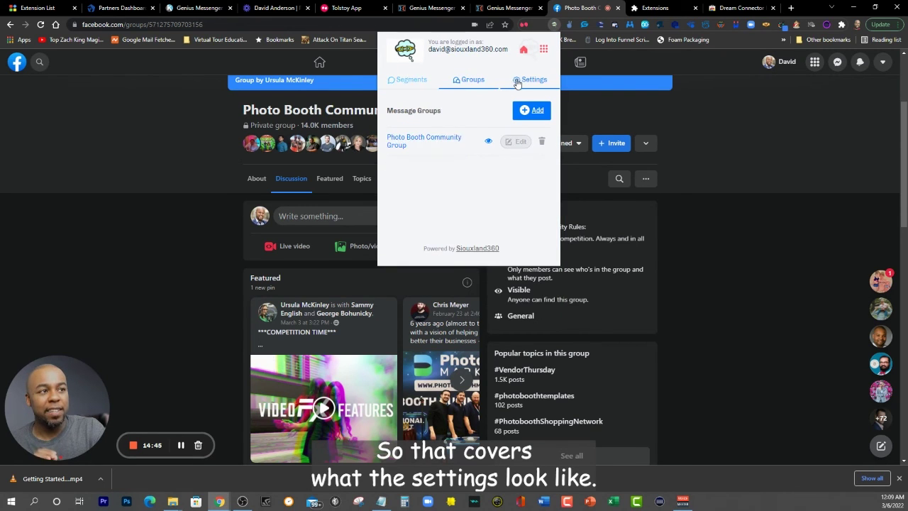
click(468, 80)
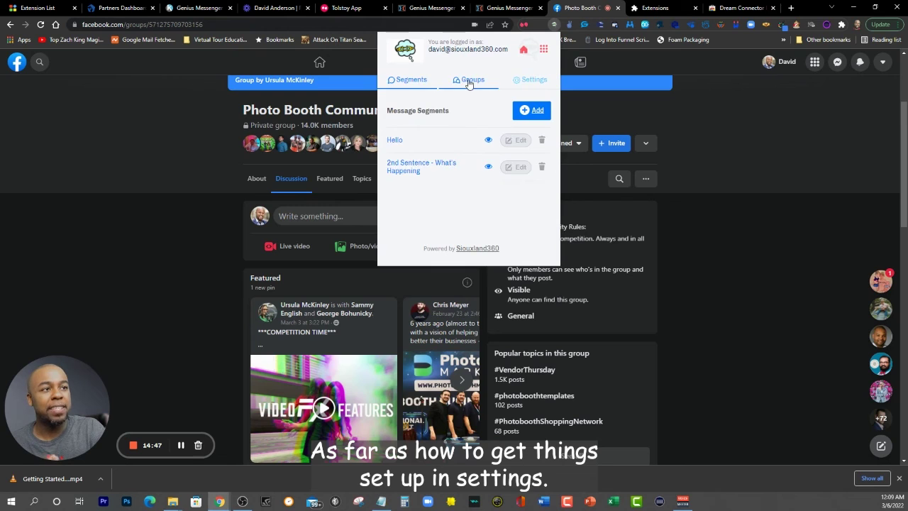
click(528, 81)
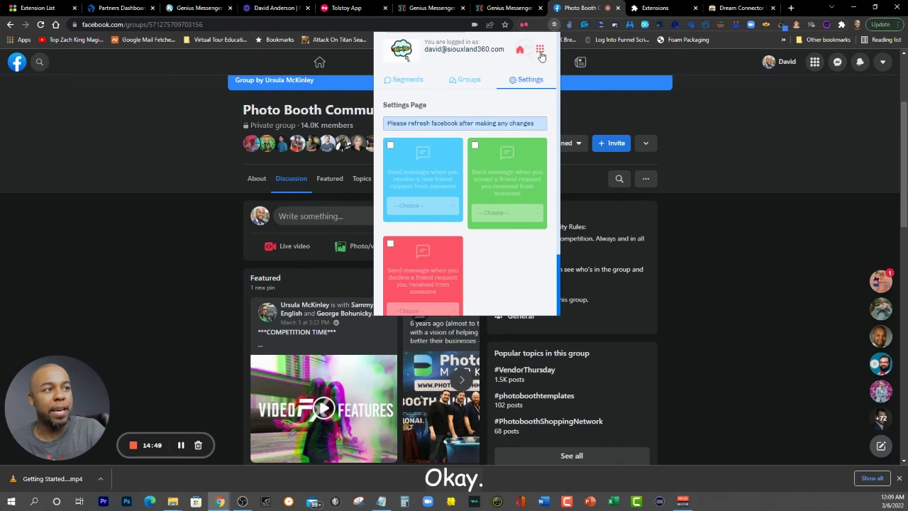
- Reopen the Dream Connector Pro extension and review its account options, from Unfriend All and Change Password to Cancel my account
click(540, 51)
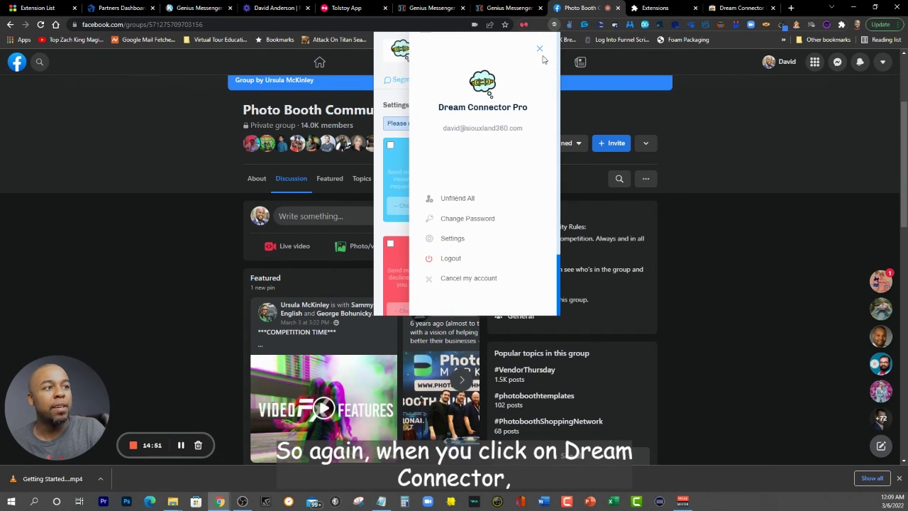
click(554, 24)
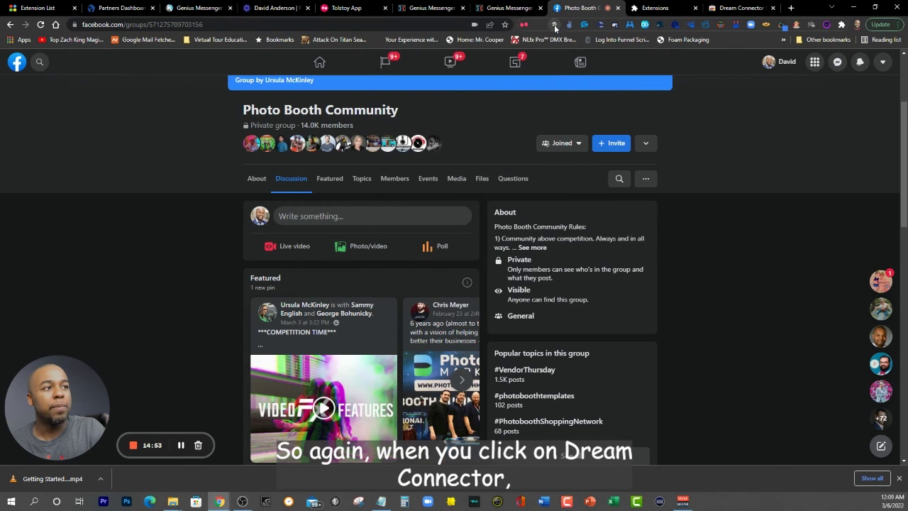
click(554, 24)
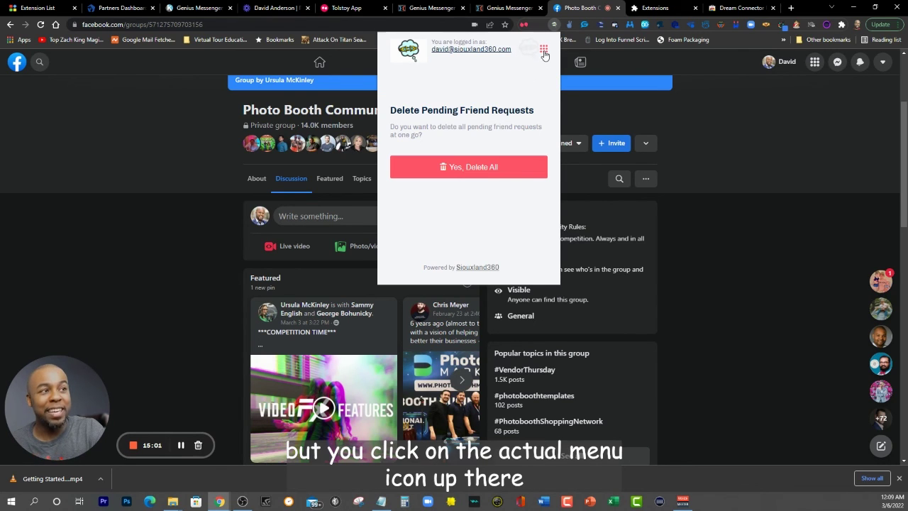
click(544, 51)
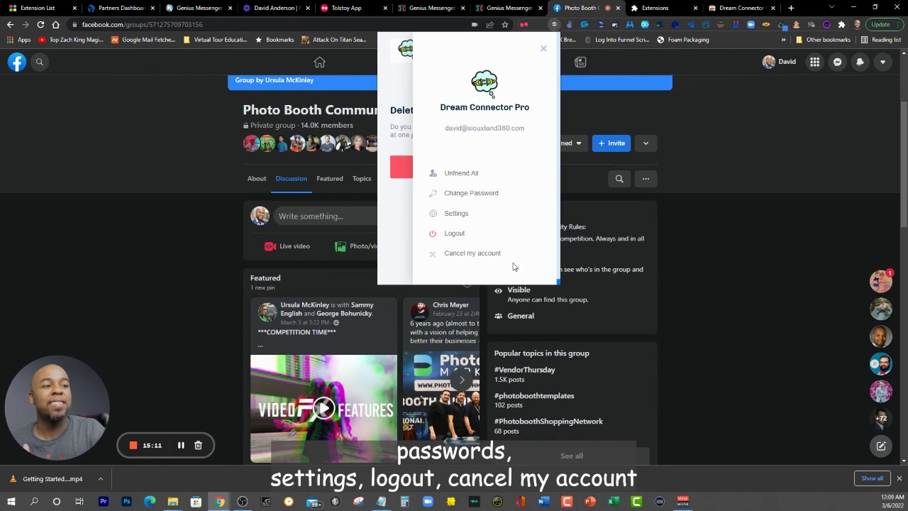
click(542, 51)
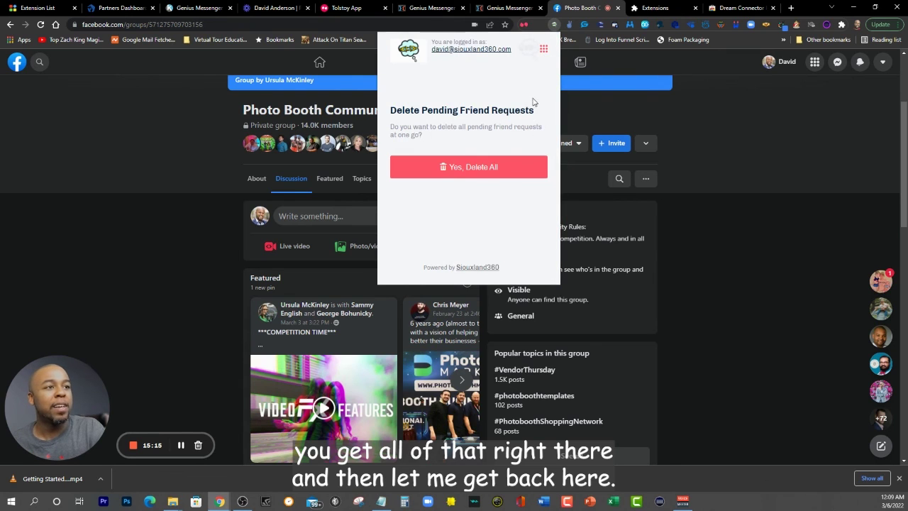
- Open the extension's settings and preview the messages in the Hello and "2nd Sentence - What's Happening" segments
click(541, 53)
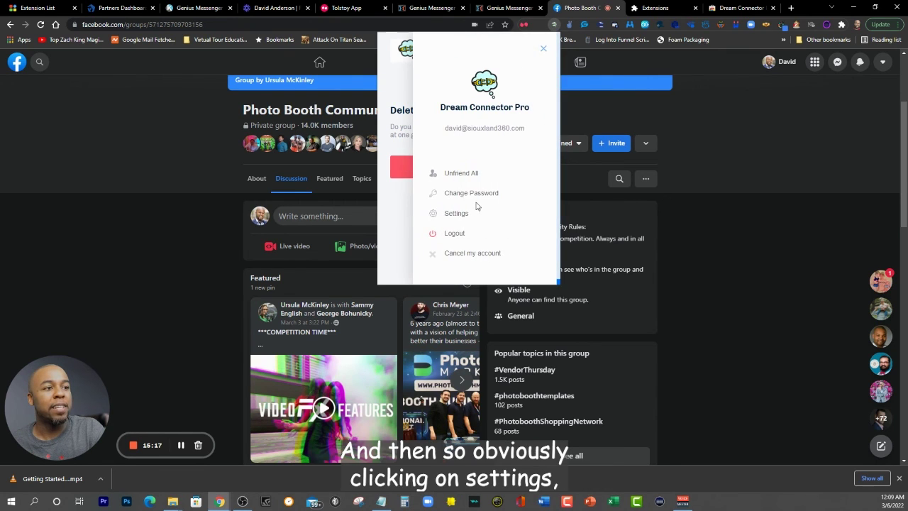
click(458, 214)
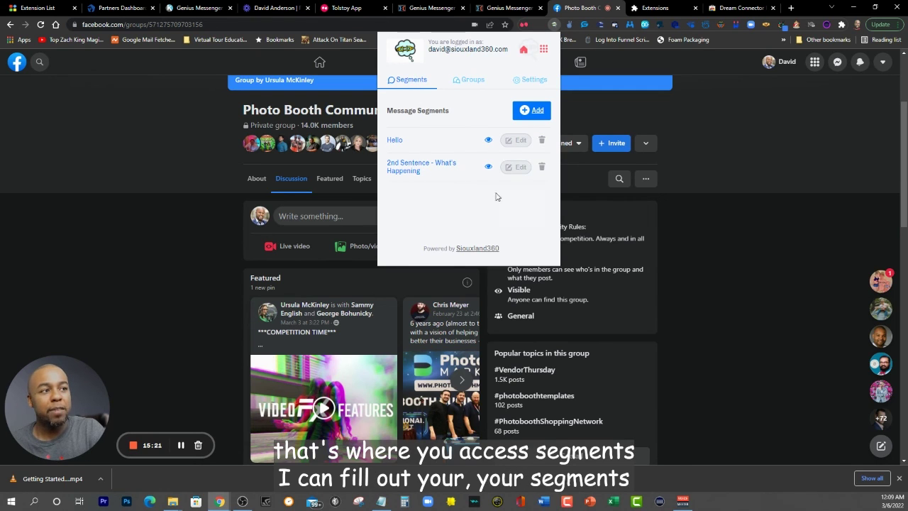
click(488, 142)
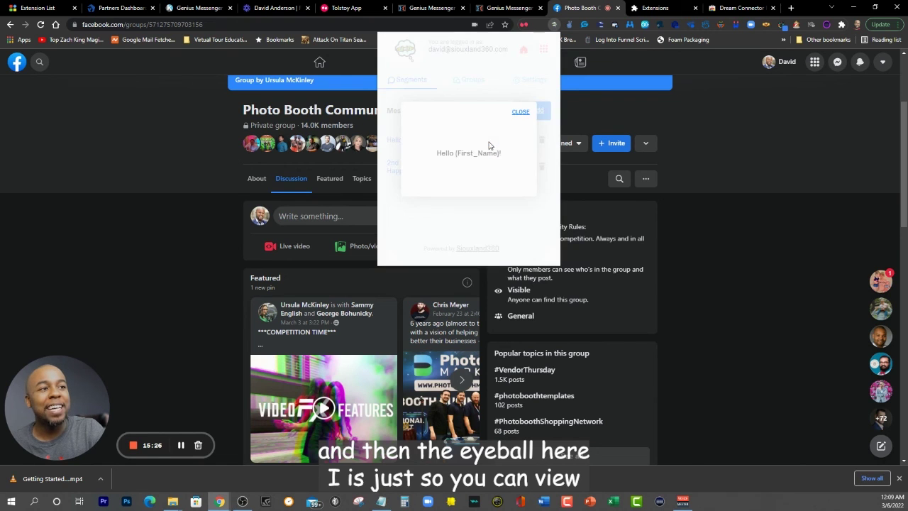
click(522, 112)
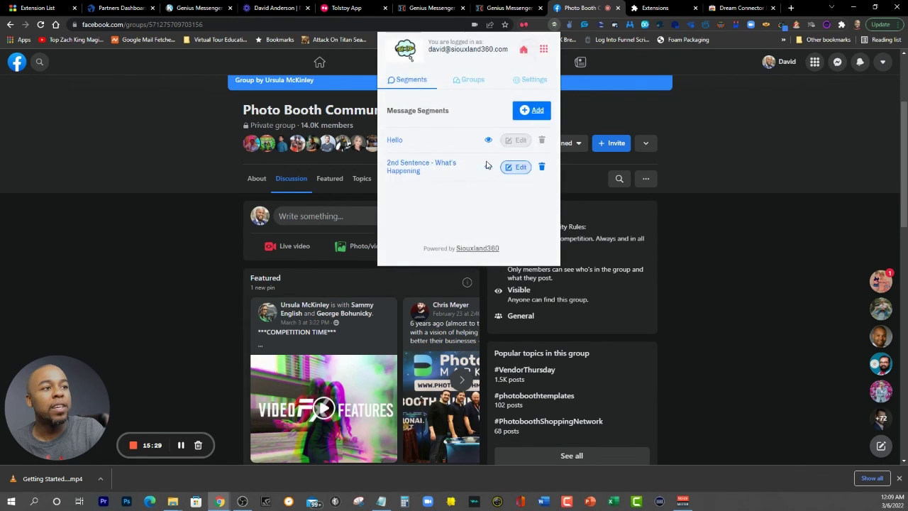
click(488, 169)
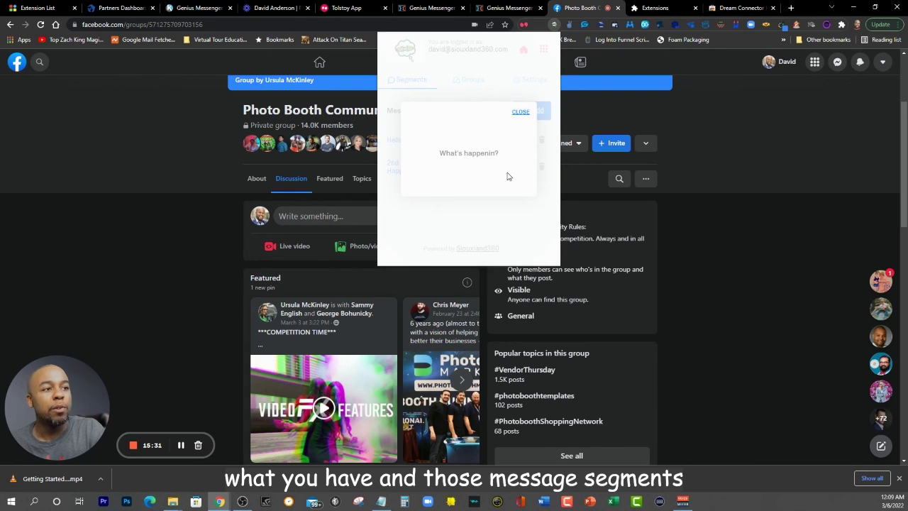
click(521, 112)
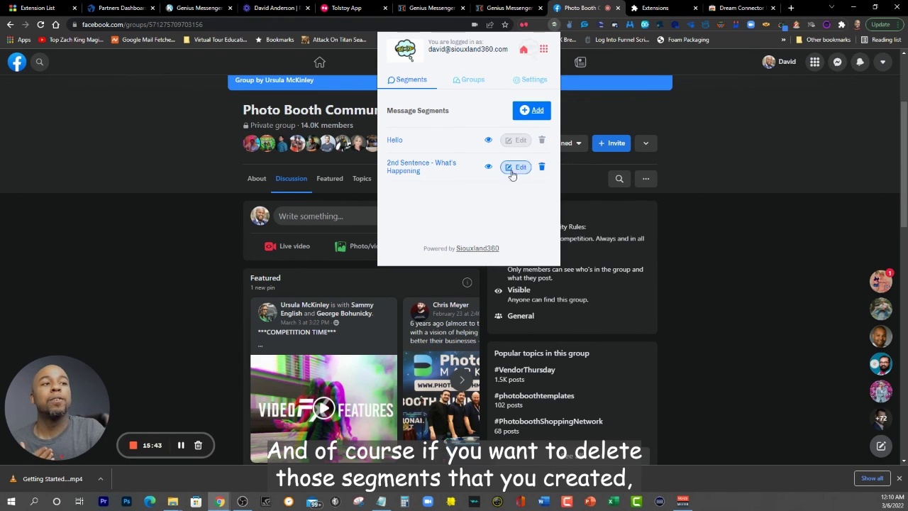
- Preview the message stored in the Photo Booth Community Group message group
click(466, 80)
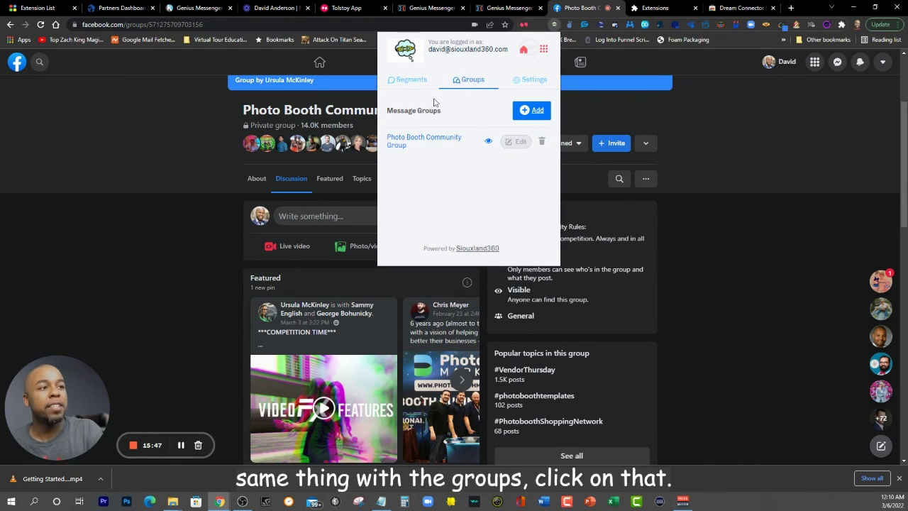
click(489, 142)
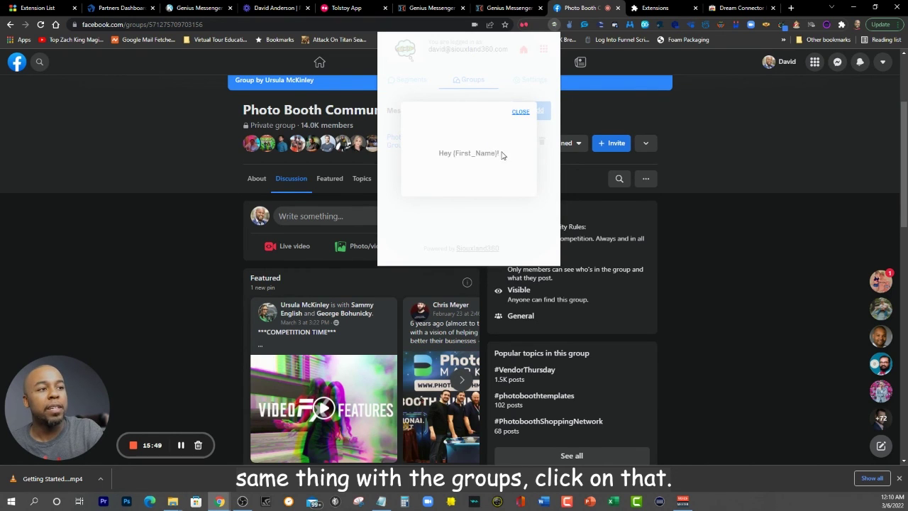
click(521, 112)
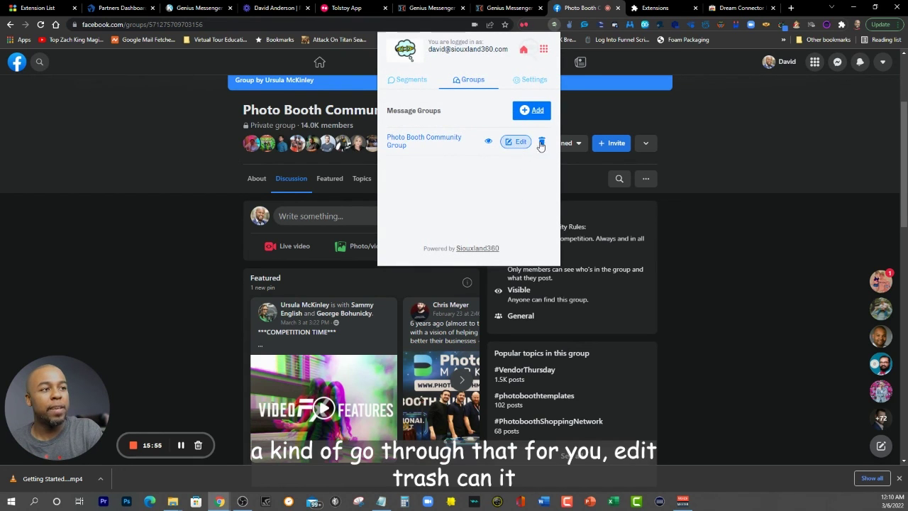
- Review the automatic message options for received, accepted and declined friend requests and save the settings
click(532, 80)
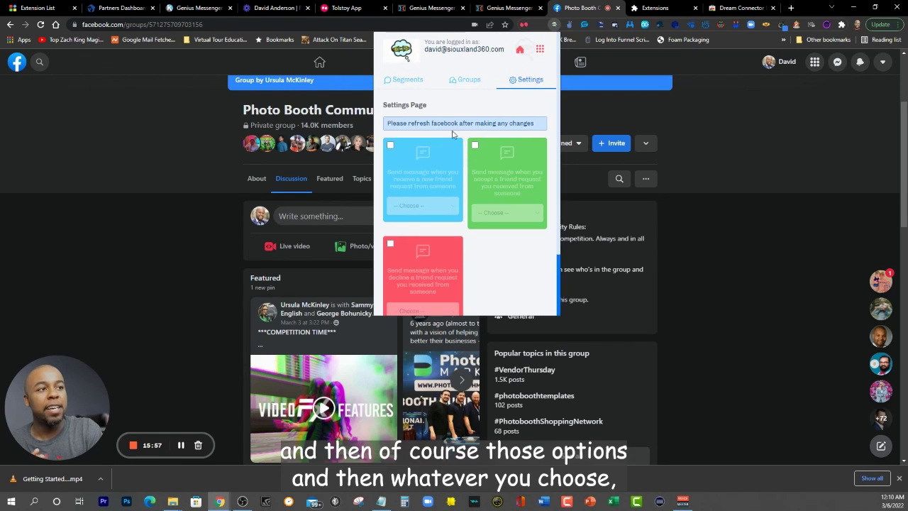
scroll(500, 180, down, 1)
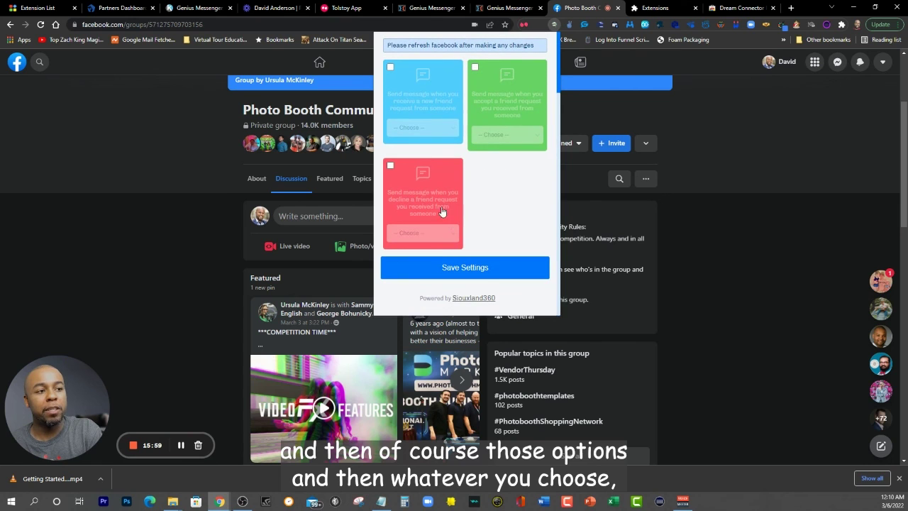
scroll(450, 194, up, 1)
scroll(475, 198, down, 1)
scroll(426, 191, up, 1)
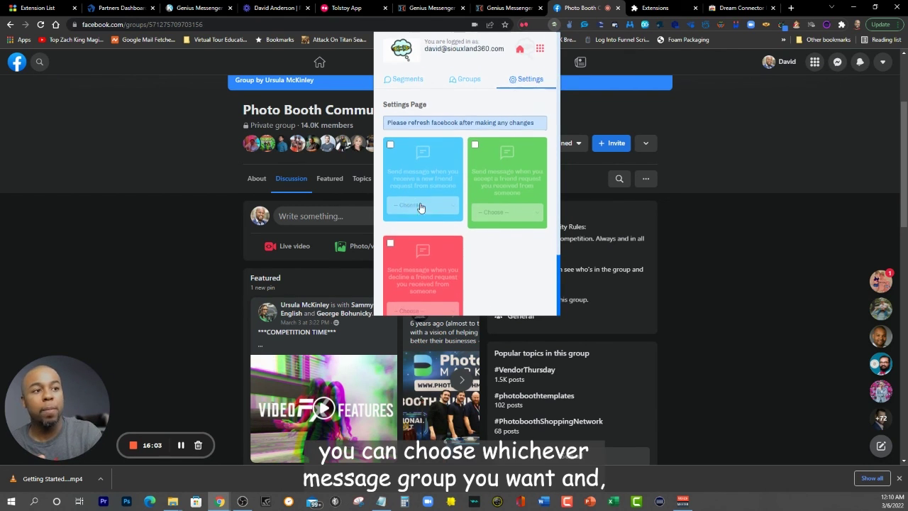
scroll(420, 205, down, 1)
click(460, 268)
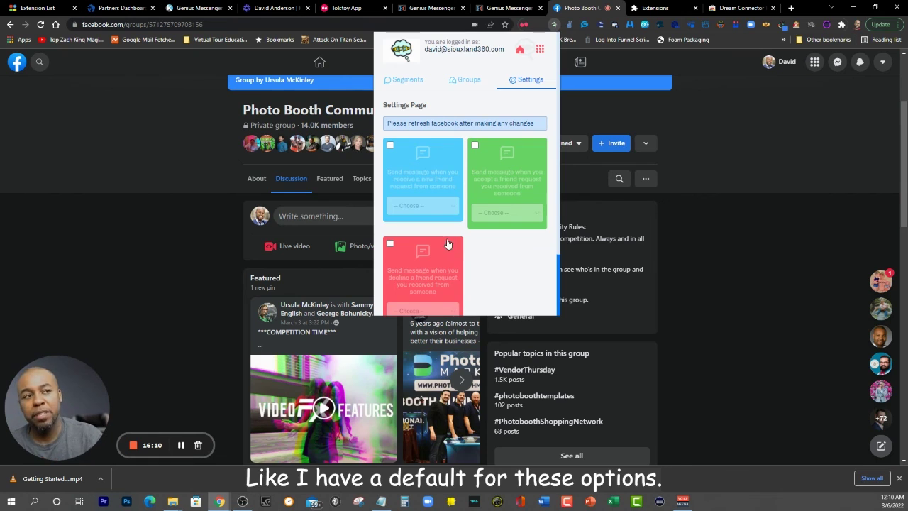
- Save the automatic message settings again and return to the extension's home screen
scroll(448, 244, down, 2)
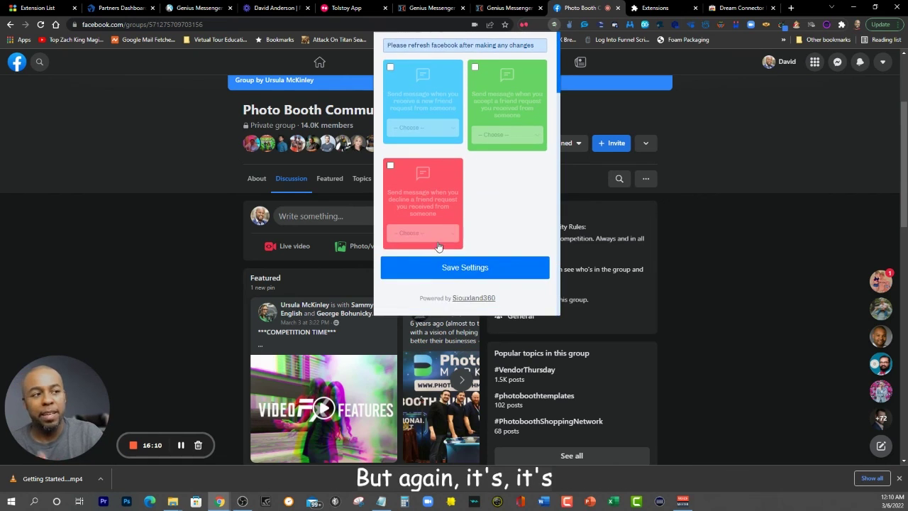
click(490, 272)
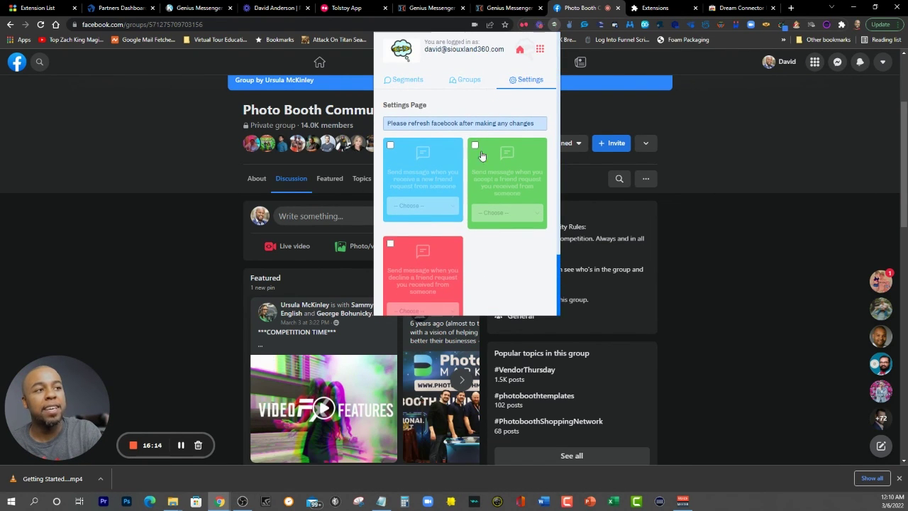
click(519, 49)
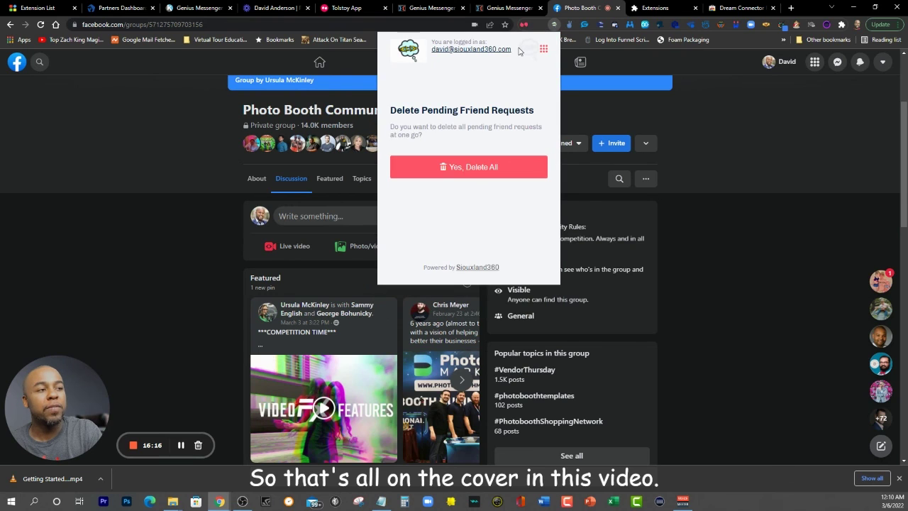